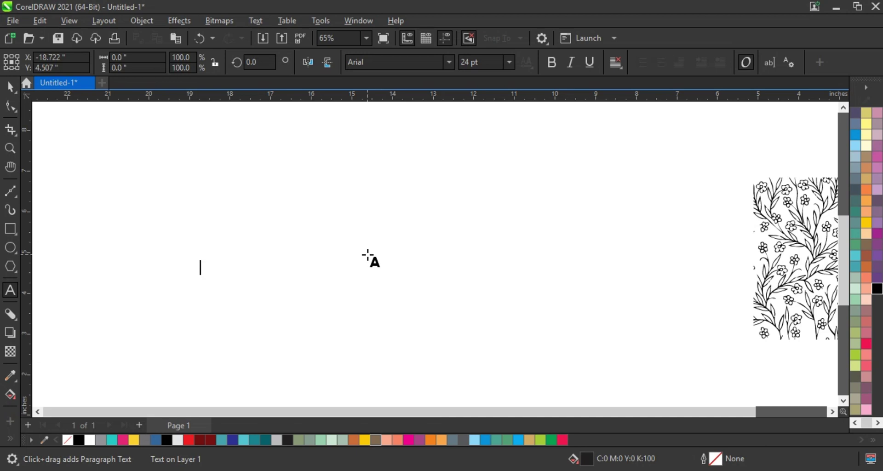
- Enter the text 2024 and enlarge it to about 5.75 in wide in the empty area beside the floral pattern
{"action": "key", "text": "ctrl+z"}
{"action": "key", "text": "ctrl+shift+z"}
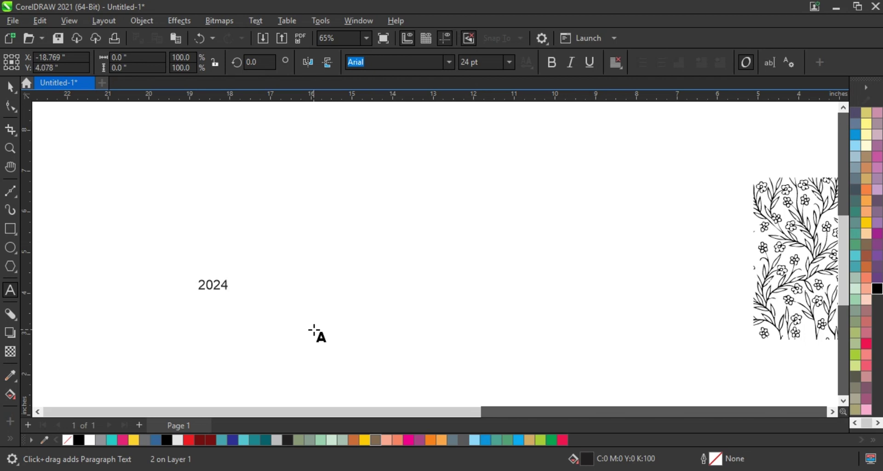
{"action": "key", "text": "ctrl+space"}
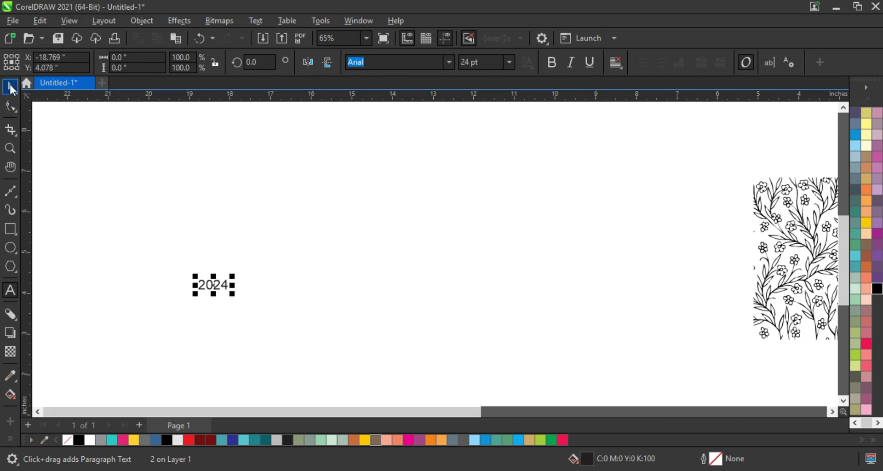
{"action": "left_click_drag", "start_coordinate": [233, 277], "coordinate": [428, 184]}
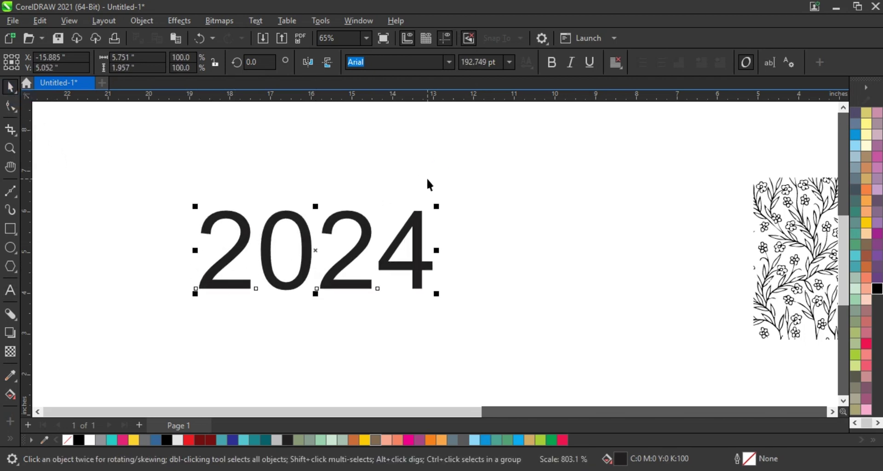
{"action": "left_click_drag", "start_coordinate": [423, 266], "coordinate": [395, 277]}
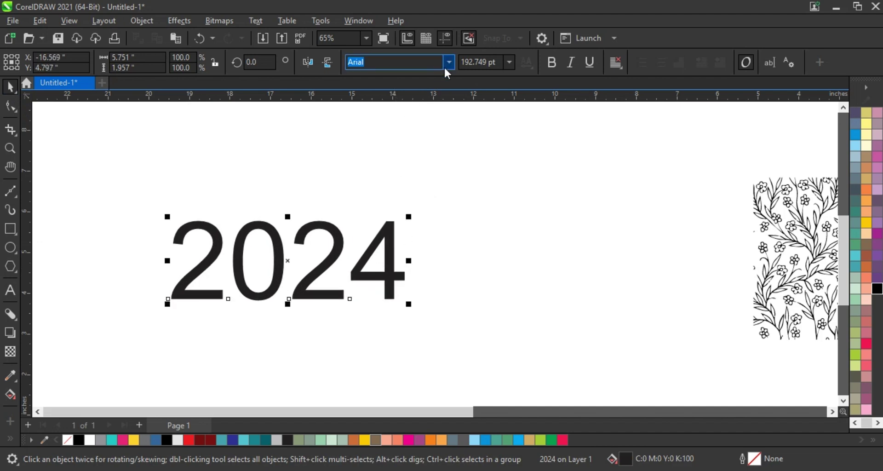
- Set the 2024 text in Swis721 Blk BT and widen its character spacing until it spans about 13.5 in
{"action": "left_click", "coordinate": [449, 61]}
{"action": "left_click", "coordinate": [11, 107]}
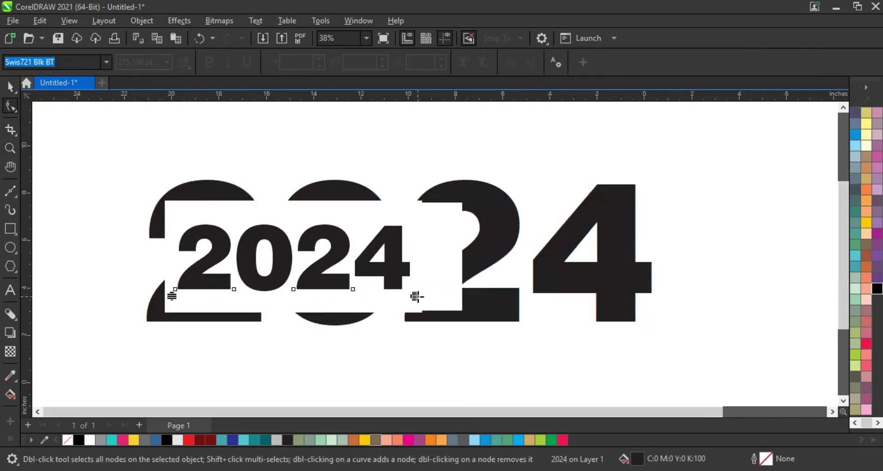
{"action": "left_click_drag", "start_coordinate": [414, 297], "coordinate": [493, 295]}
{"action": "key", "text": "space"}
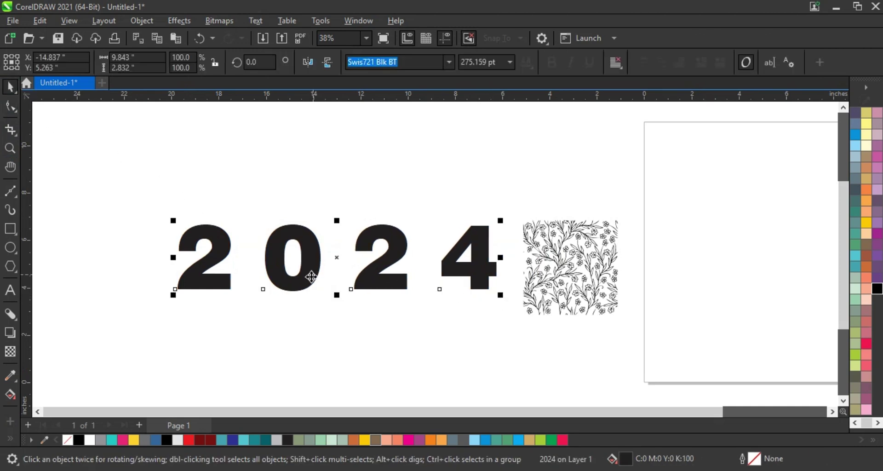
{"action": "left_click_drag", "start_coordinate": [312, 276], "coordinate": [259, 255]}
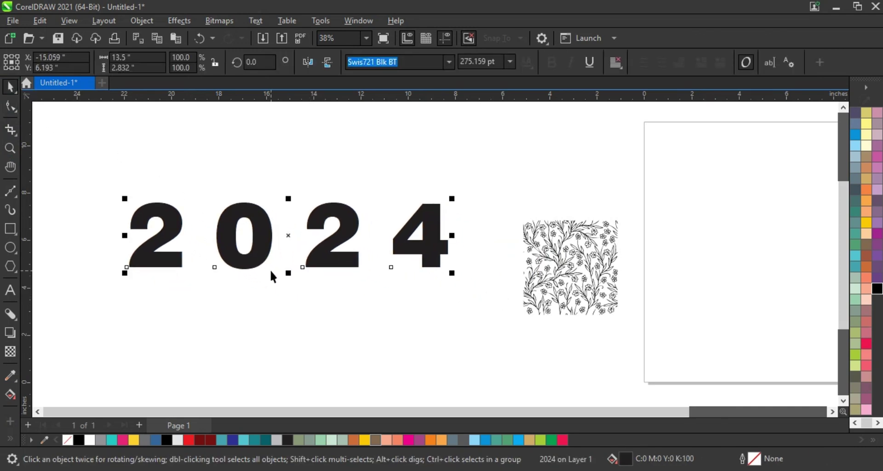
- Convert the 2024 text to curves and select the resulting digits
{"action": "key", "text": "ctrl+q"}
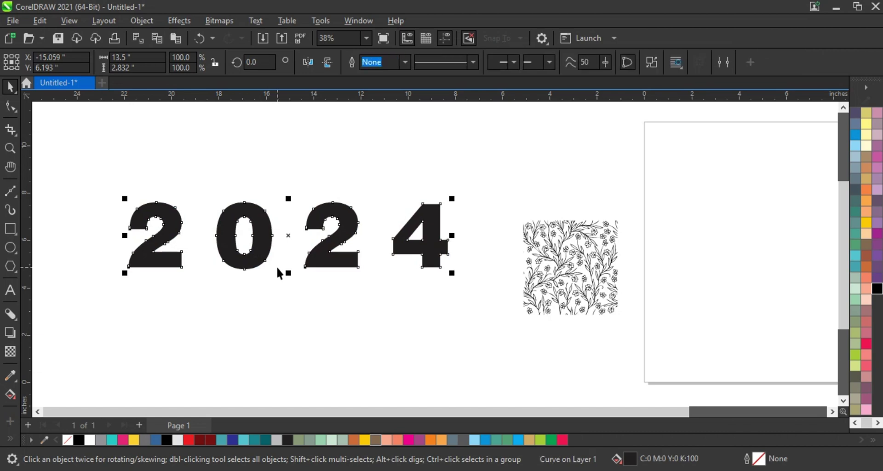
{"action": "left_click", "coordinate": [277, 267]}
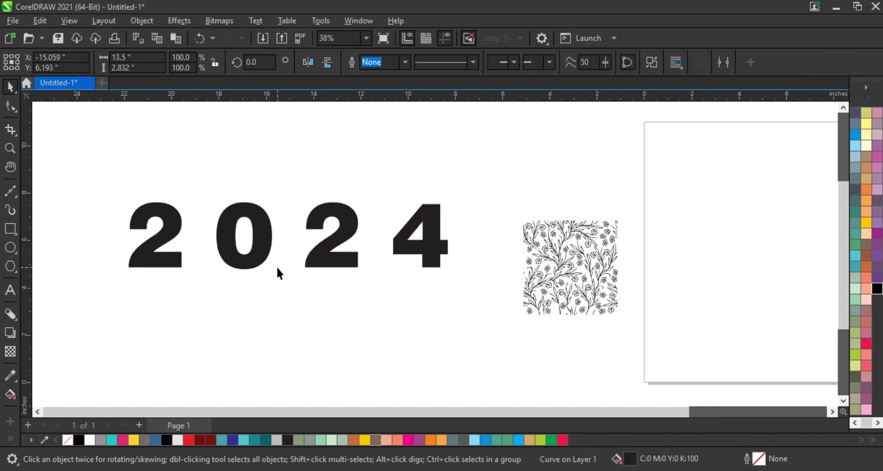
{"action": "left_click", "coordinate": [316, 257]}
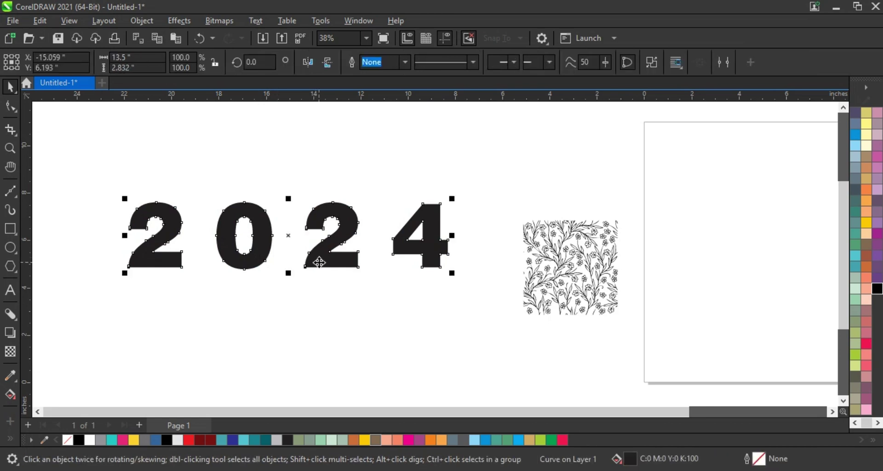
- Give the digits a 4 pt outline and a blue-grey C40 M20 Y0 K40 fill
{"action": "left_click", "coordinate": [9, 147]}
{"action": "left_click_drag", "start_coordinate": [224, 182], "coordinate": [459, 281]}
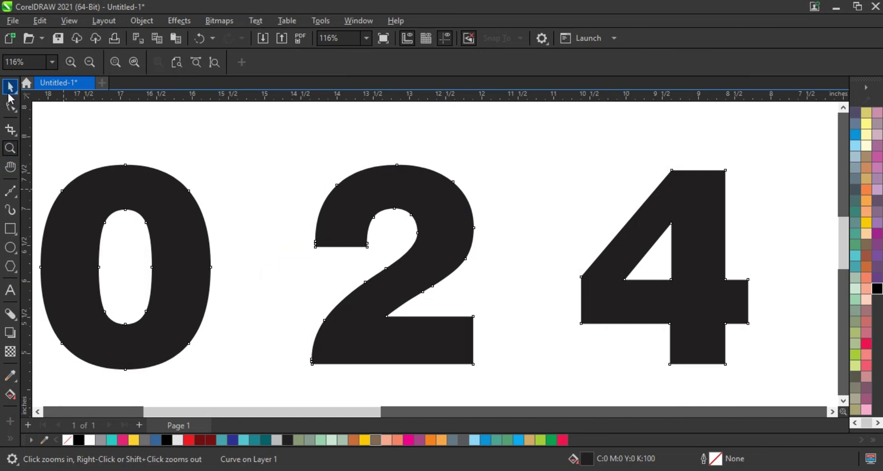
{"action": "left_click", "coordinate": [10, 93]}
{"action": "left_click", "coordinate": [403, 63]}
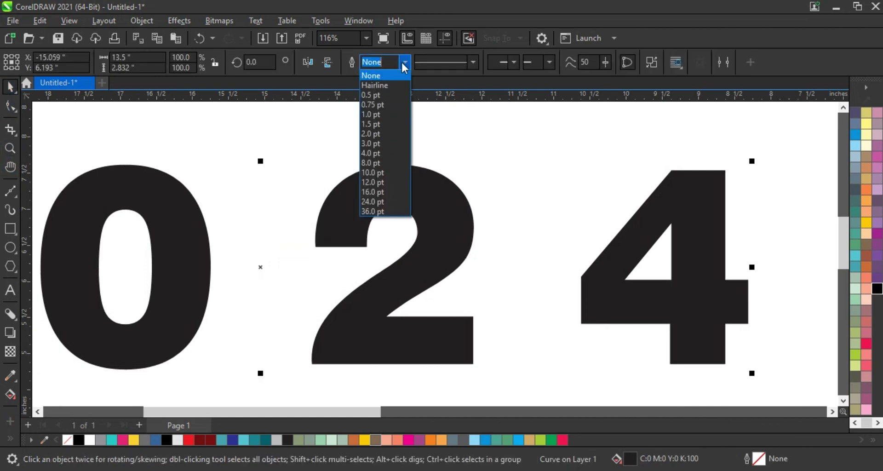
{"action": "left_click", "coordinate": [376, 155]}
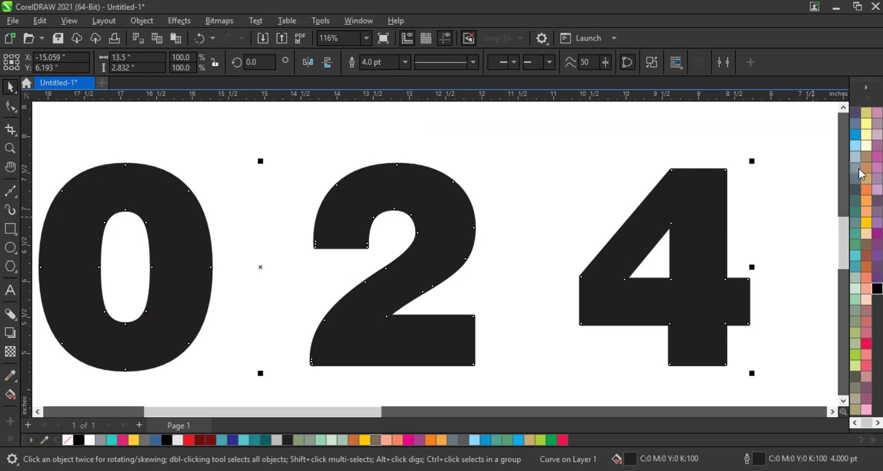
{"action": "left_click", "coordinate": [856, 124]}
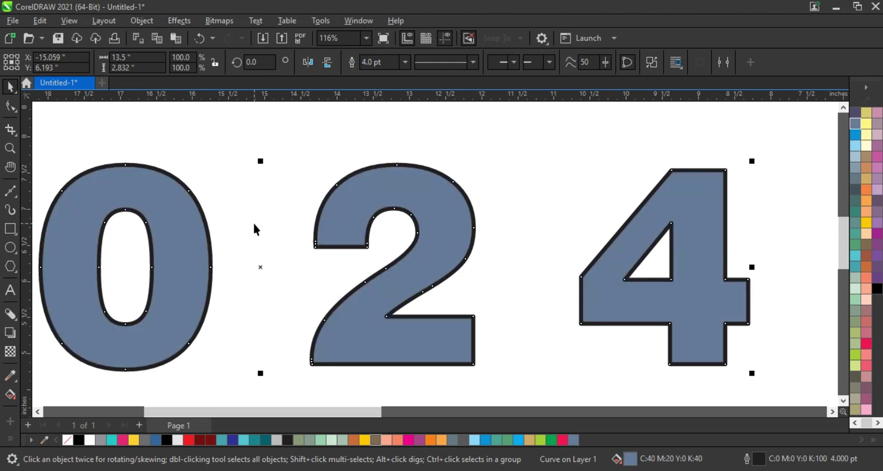
- Try outline widths of 12 pt and 8 pt on the digits, then settle on 6 pt
{"action": "left_click", "coordinate": [404, 63]}
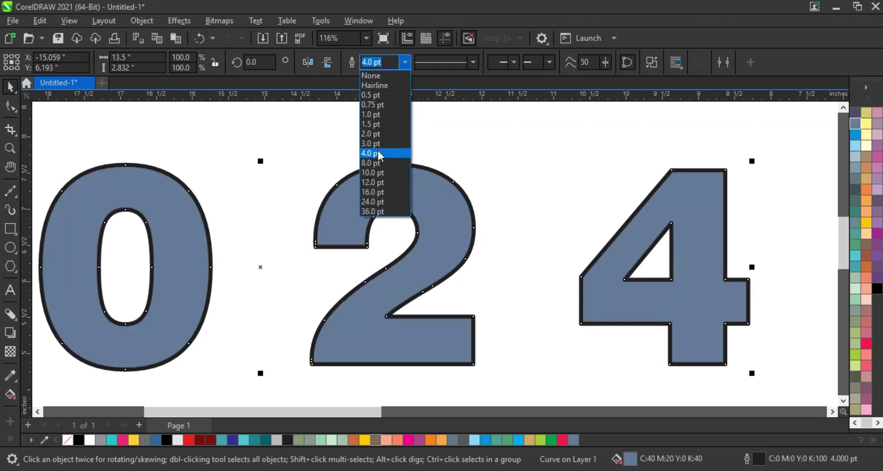
{"action": "left_click", "coordinate": [375, 183]}
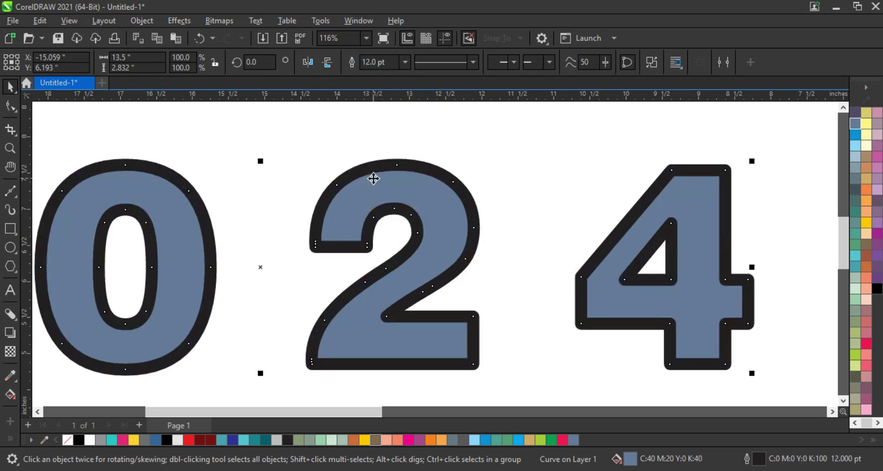
{"action": "left_click", "coordinate": [389, 63]}
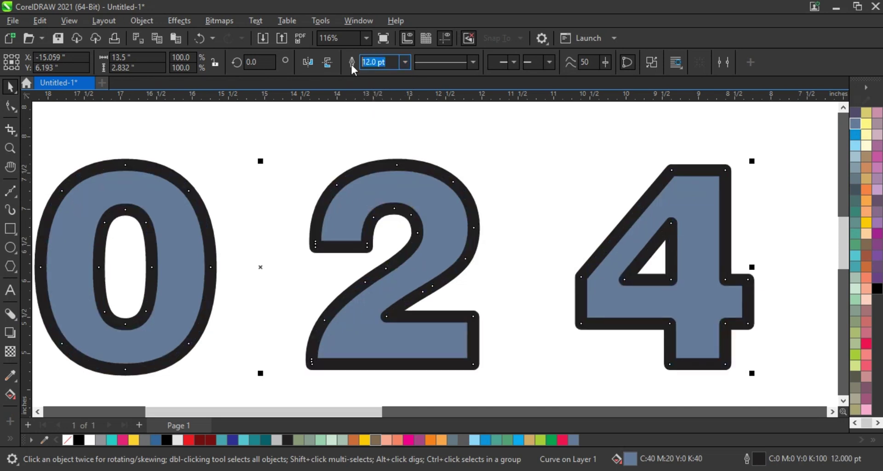
{"action": "type", "text": "8"}
{"action": "key", "text": "Return"}
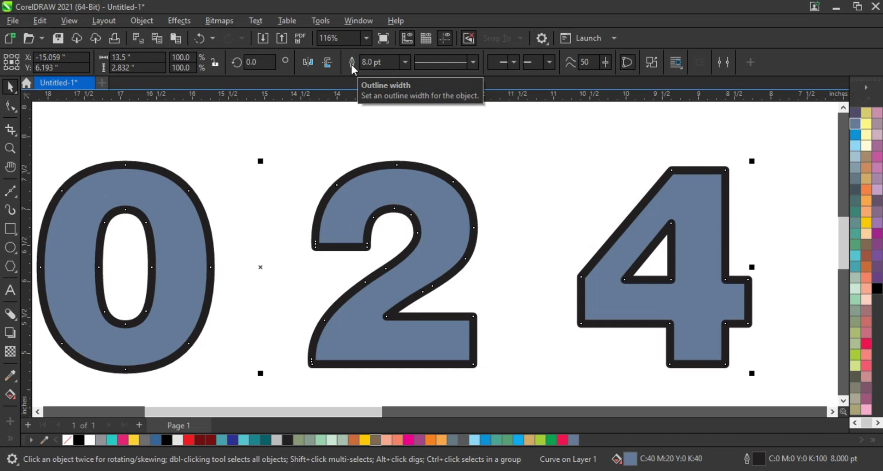
{"action": "type", "text": "6"}
{"action": "key", "text": "Return"}
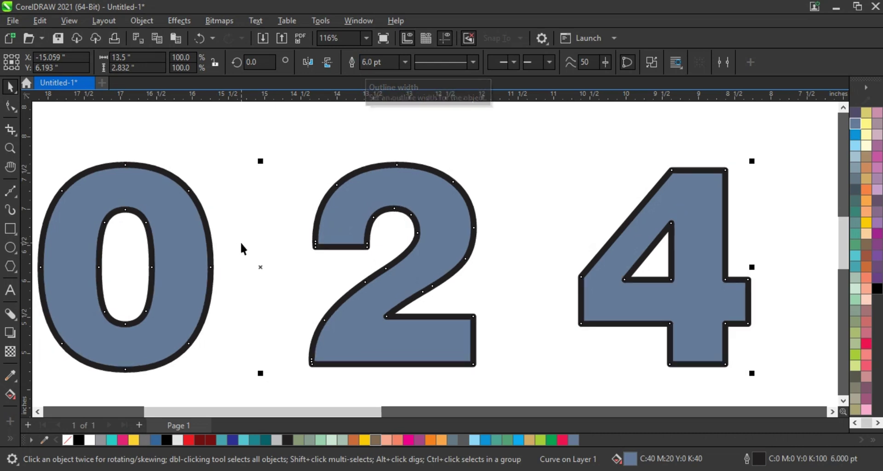
- Convert the digits' 6 pt outline to a separate object
{"action": "left_click", "coordinate": [260, 267]}
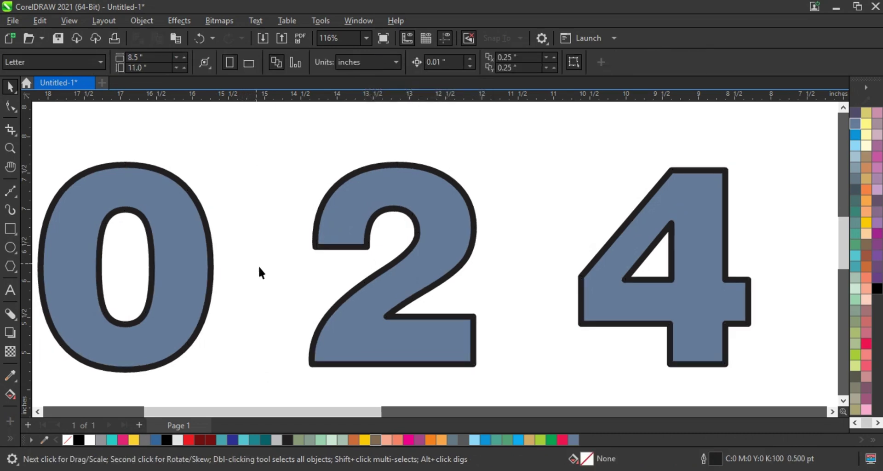
{"action": "left_click", "coordinate": [333, 248]}
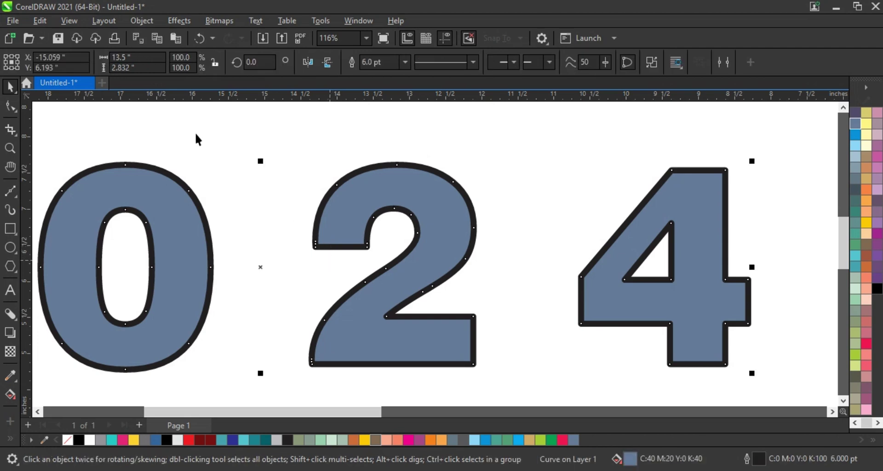
{"action": "left_click", "coordinate": [141, 20]}
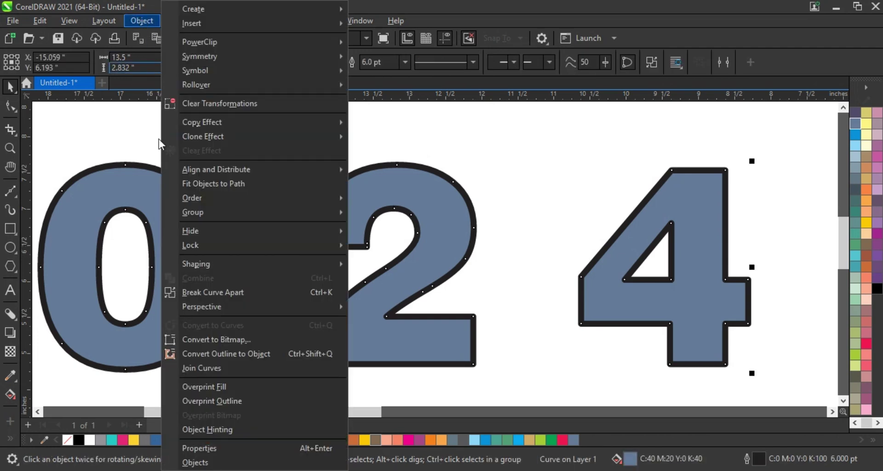
{"action": "left_click", "coordinate": [213, 353]}
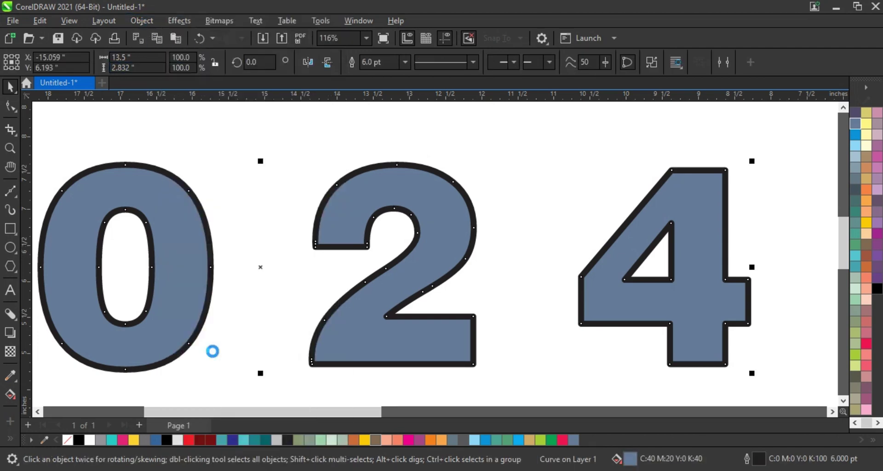
- Shift the separated outline off the blue digits and undo that move
{"action": "left_click", "coordinate": [305, 256]}
{"action": "left_click_drag", "start_coordinate": [314, 246], "coordinate": [342, 269]}
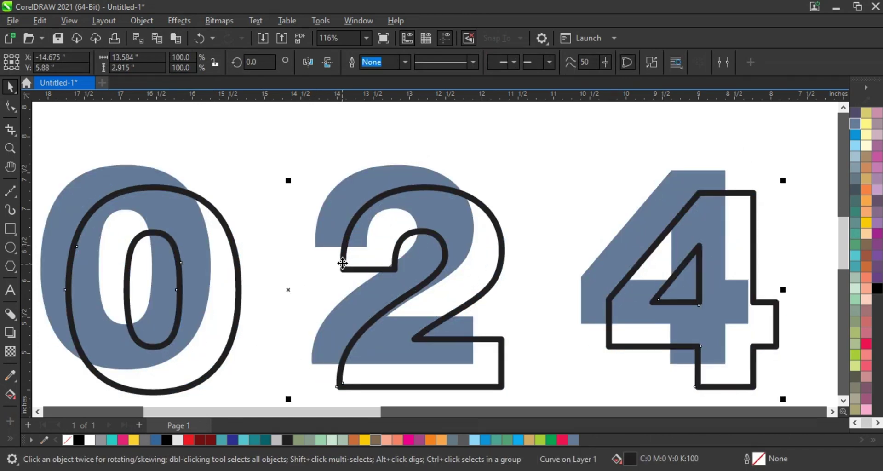
{"action": "key", "text": "ctrl+z"}
- Move the blue digits about 3 in down and raise the separated outline slightly so the two stand apart
{"action": "scroll", "coordinate": [277, 226], "scroll_direction": "down", "scroll_amount": 2}
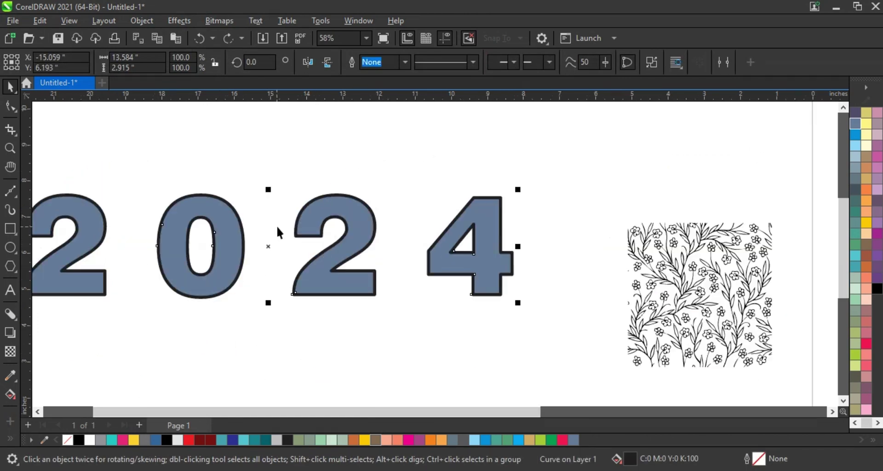
{"action": "left_click", "coordinate": [307, 314]}
{"action": "left_click_drag", "start_coordinate": [341, 208], "coordinate": [330, 319]}
{"action": "left_click_drag", "start_coordinate": [355, 265], "coordinate": [358, 228]}
{"action": "scroll", "coordinate": [359, 228], "scroll_direction": "up", "scroll_amount": 2}
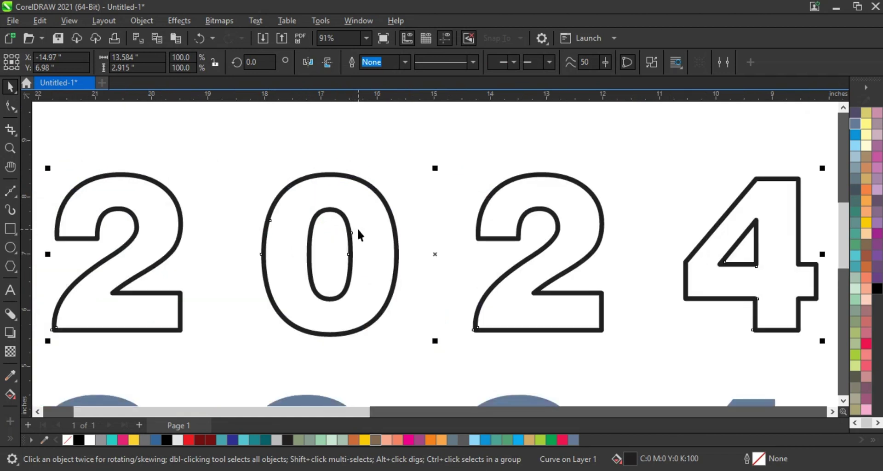
- Fill the separated outline shape with 60% black and give it a 0.5 pt black outline
{"action": "left_click", "coordinate": [855, 423]}
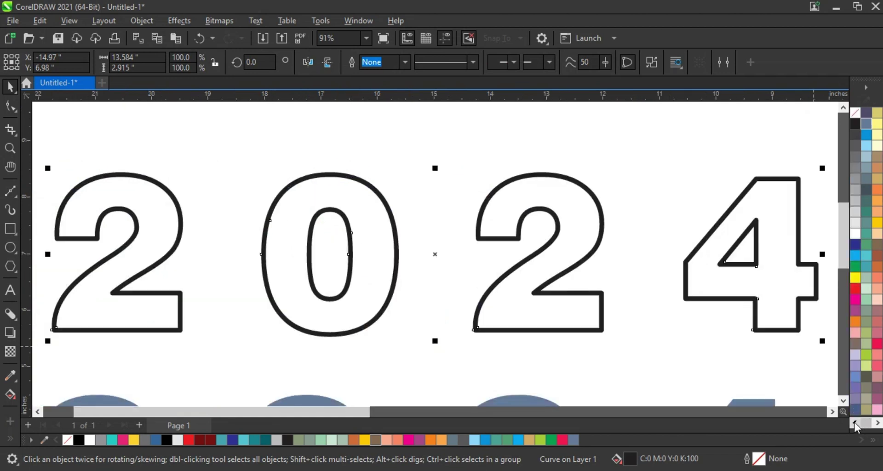
{"action": "right_click", "coordinate": [855, 172]}
{"action": "right_click", "coordinate": [857, 122]}
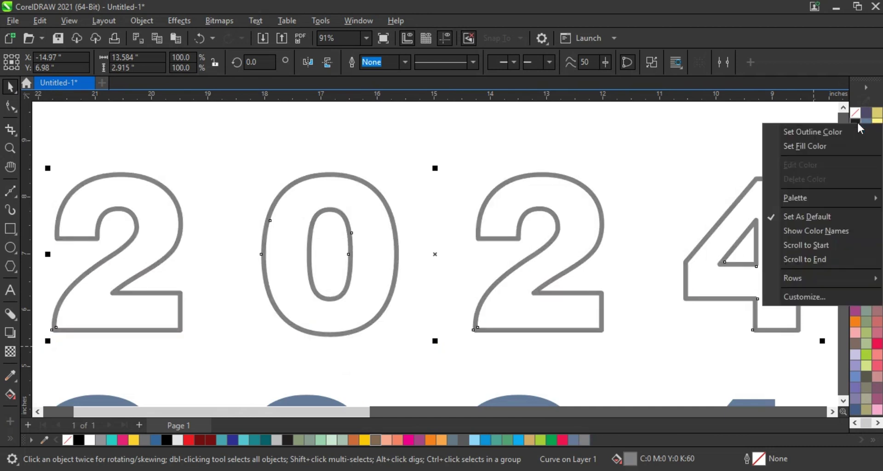
{"action": "left_click", "coordinate": [832, 131]}
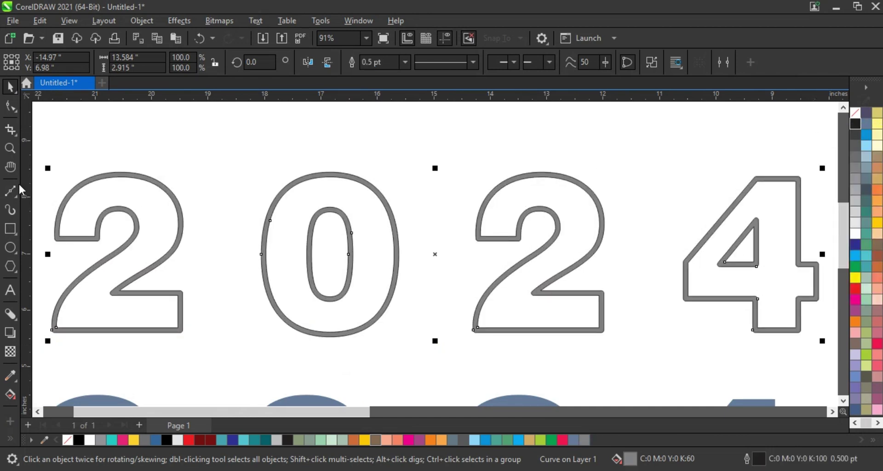
- Apply an Extrude effect to the grey outline digits with the vanishing point just below their centre
{"action": "left_click", "coordinate": [10, 147]}
{"action": "left_click_drag", "start_coordinate": [302, 146], "coordinate": [695, 353]}
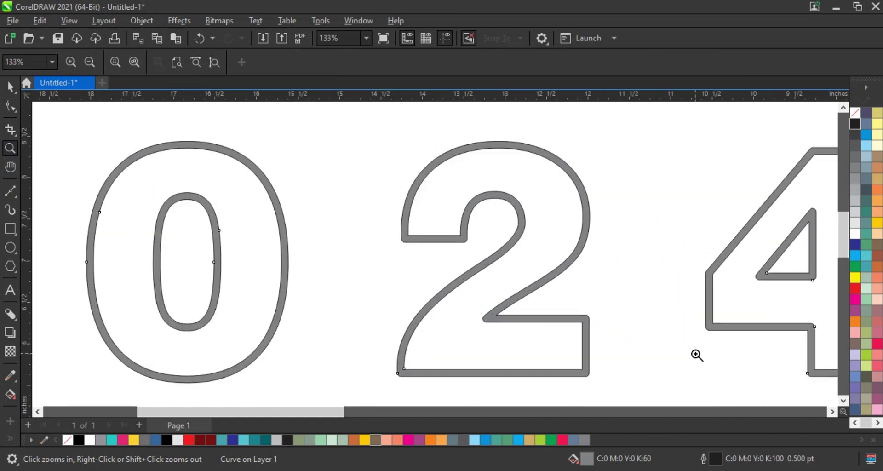
{"action": "left_click", "coordinate": [17, 317]}
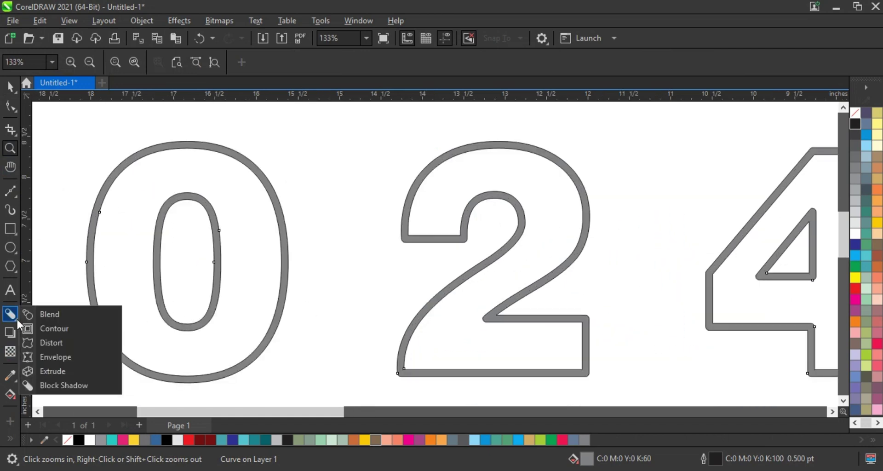
{"action": "left_click", "coordinate": [48, 371]}
{"action": "mouse_move", "coordinate": [208, 154]}
{"action": "left_mouse_down"}
{"action": "mouse_move", "coordinate": [203, 178]}
{"action": "mouse_move", "coordinate": [289, 299]}
{"action": "mouse_move", "coordinate": [339, 319]}
{"action": "left_mouse_up"}
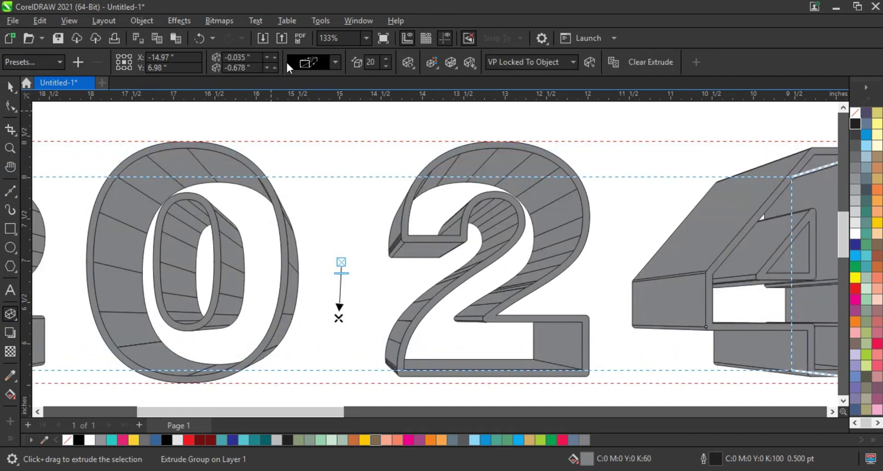
- Switch the extrusion to the back parallel type and shorten it to offsets of about -0.127 in horizontally and -0.098 in vertically
{"action": "left_click", "coordinate": [336, 62]}
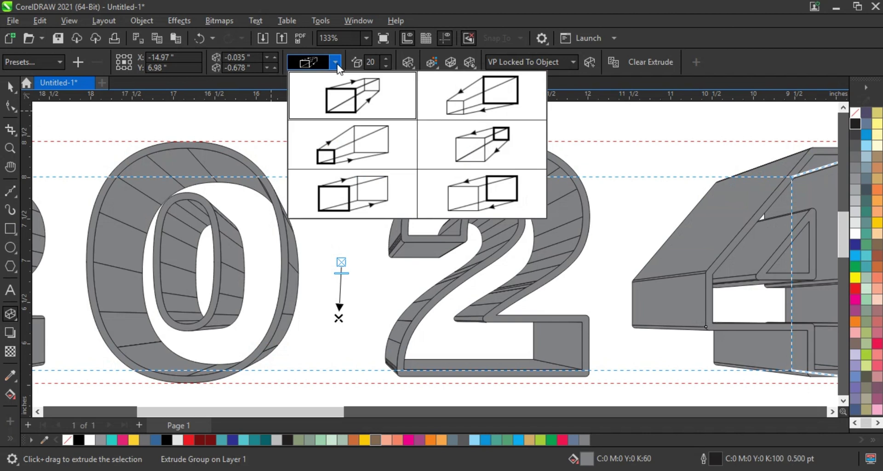
{"action": "left_click", "coordinate": [349, 203]}
{"action": "left_click_drag", "start_coordinate": [339, 317], "coordinate": [371, 270]}
{"action": "scroll", "coordinate": [370, 270], "scroll_direction": "down", "scroll_amount": 1}
- Break the extrude group of the outline digits apart and clear the selection
{"action": "left_click", "coordinate": [9, 88]}
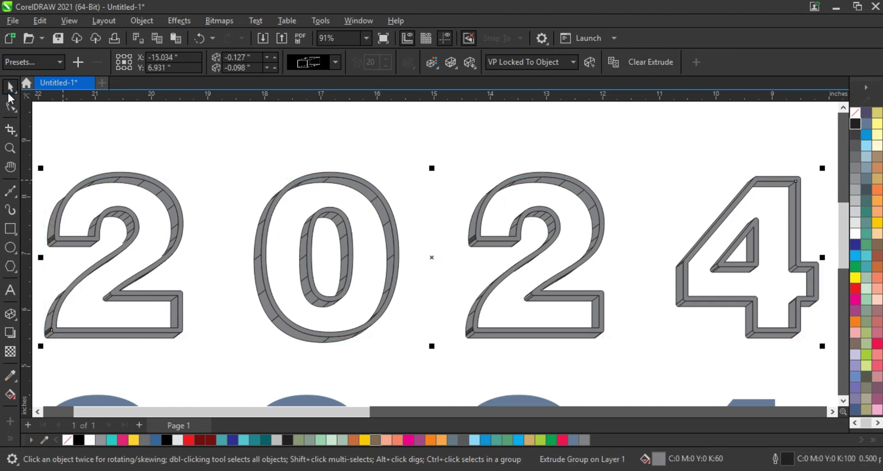
{"action": "left_click", "coordinate": [140, 20]}
{"action": "left_click", "coordinate": [207, 286]}
{"action": "left_click", "coordinate": [231, 169]}
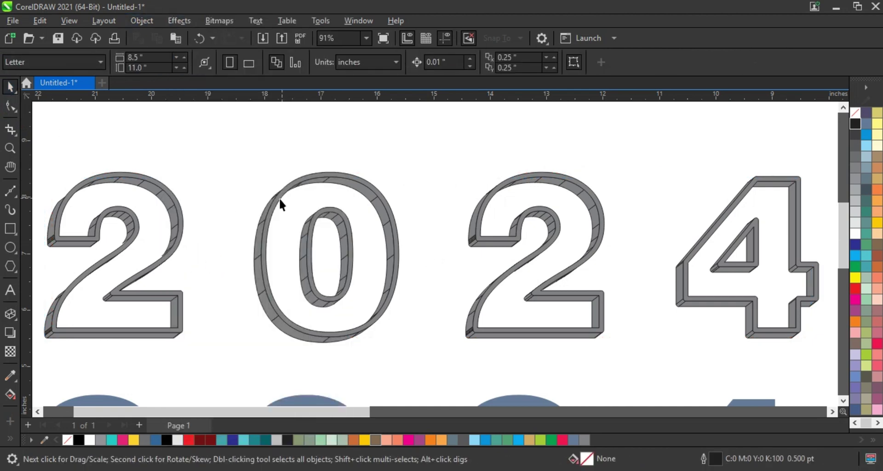
- Ungroup the extrusion pieces behind the grey outline digits and clear the selection
{"action": "left_click", "coordinate": [317, 184]}
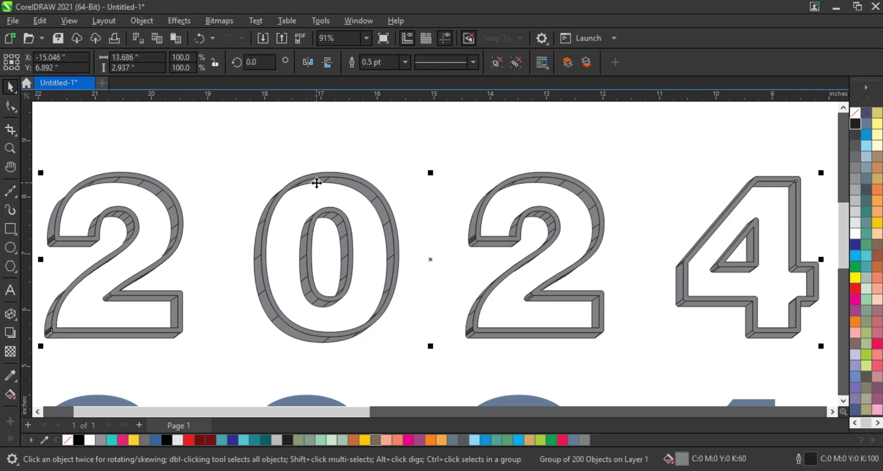
{"action": "left_click", "coordinate": [495, 62]}
{"action": "left_click", "coordinate": [271, 277]}
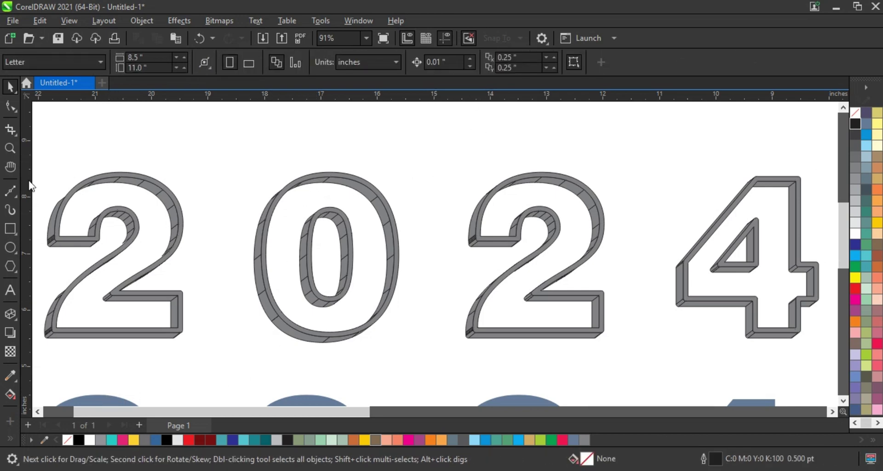
- Weld the extrusion pieces of the 2, 0, 2 and 4 digit by digit, giving one extrusion shape per digit
{"action": "double_click", "coordinate": [10, 147]}
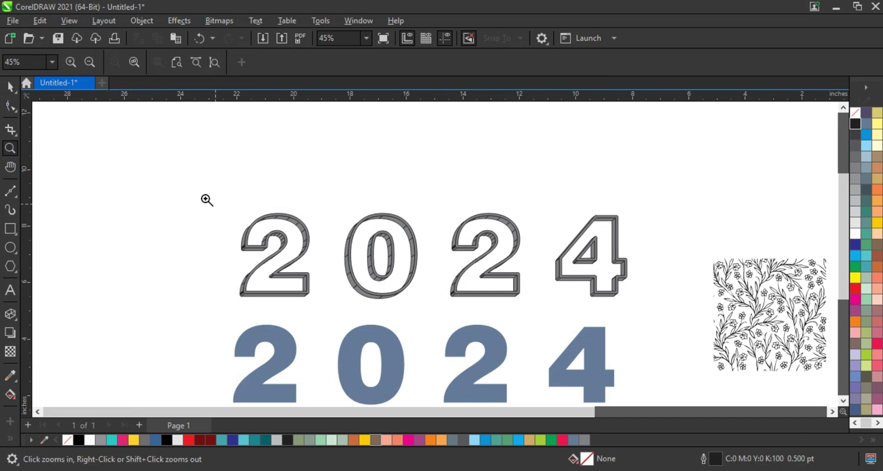
{"action": "left_click_drag", "start_coordinate": [152, 172], "coordinate": [619, 326]}
{"action": "key", "text": "space"}
{"action": "left_click_drag", "start_coordinate": [137, 163], "coordinate": [307, 327]}
{"action": "key", "text": "ctrl+a"}
{"action": "left_click_drag", "start_coordinate": [117, 167], "coordinate": [276, 322]}
{"action": "left_click_drag", "start_coordinate": [302, 157], "coordinate": [439, 328]}
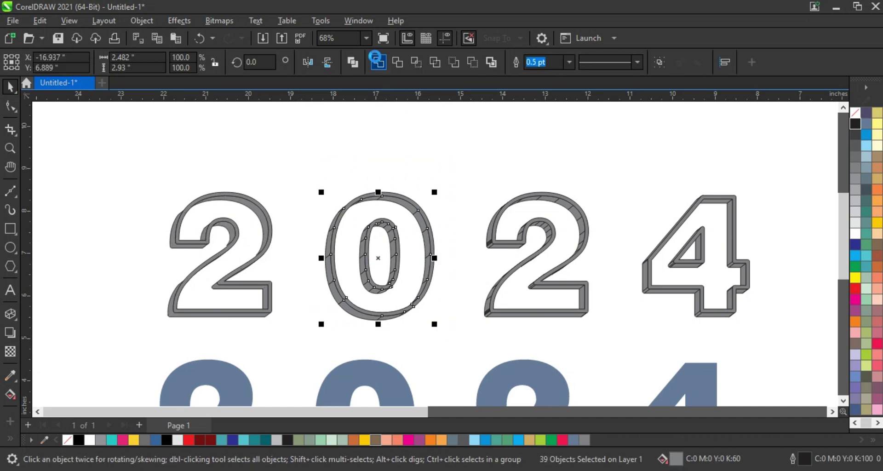
{"action": "left_click_drag", "start_coordinate": [465, 156], "coordinate": [599, 327]}
{"action": "left_click_drag", "start_coordinate": [622, 170], "coordinate": [766, 338]}
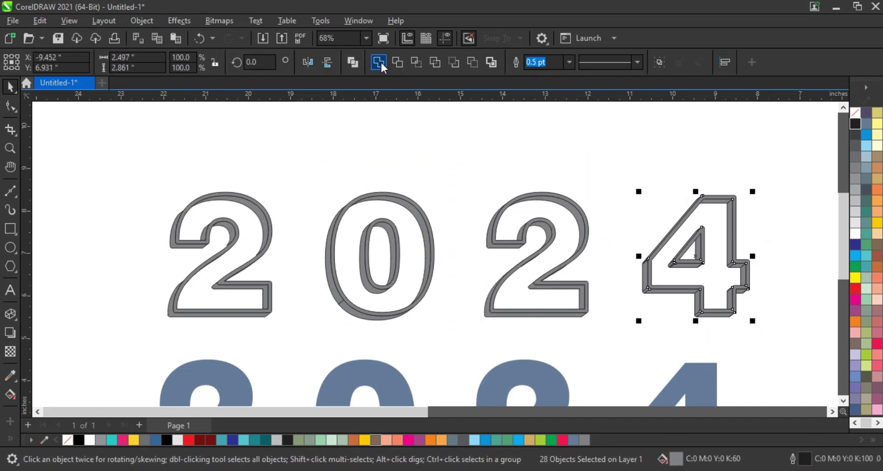
{"action": "left_click", "coordinate": [378, 62]}
- Select the four welded extrusion shapes and fill them with rich black (C100 M100 Y100 K100)
{"action": "left_click", "coordinate": [649, 297]}
{"action": "left_click", "coordinate": [488, 315], "text": "shift"}
{"action": "left_click", "coordinate": [364, 321], "text": "shift"}
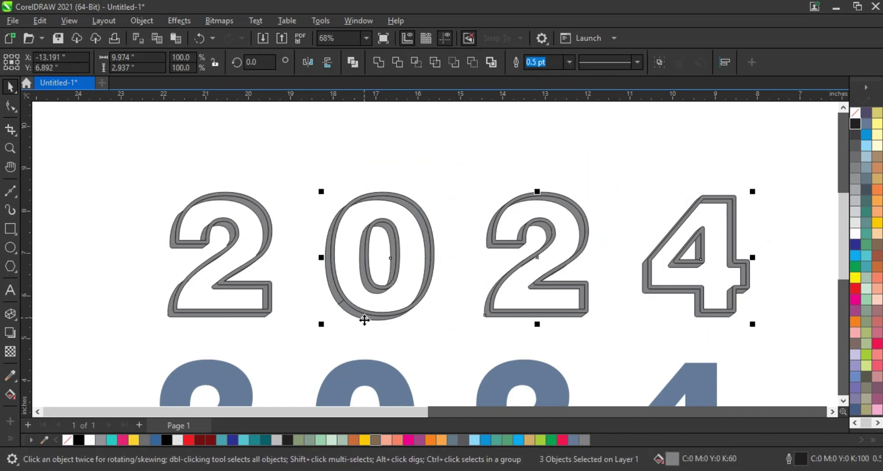
{"action": "left_click", "coordinate": [255, 314], "text": "shift"}
{"action": "left_click", "coordinate": [877, 422]}
{"action": "left_click", "coordinate": [877, 288]}
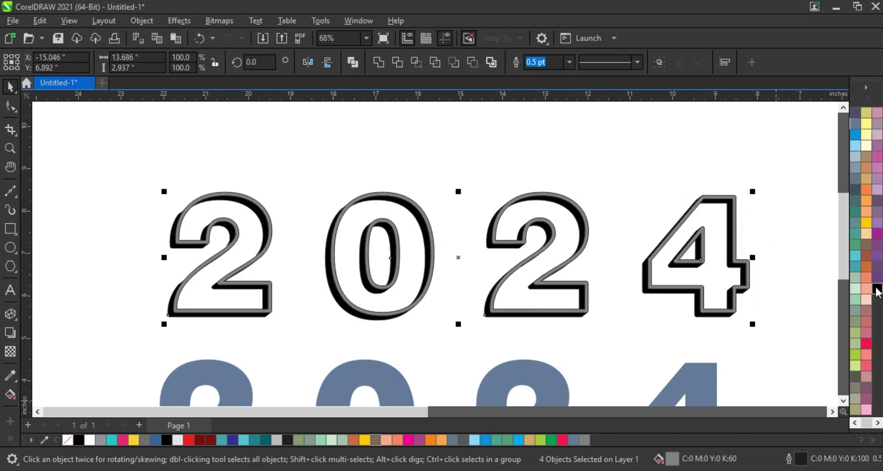
- Apply a uniform transparency of 47 to the four black extrusion shapes and clear the selection
{"action": "left_click", "coordinate": [10, 351]}
{"action": "left_click_drag", "start_coordinate": [446, 336], "coordinate": [447, 339]}
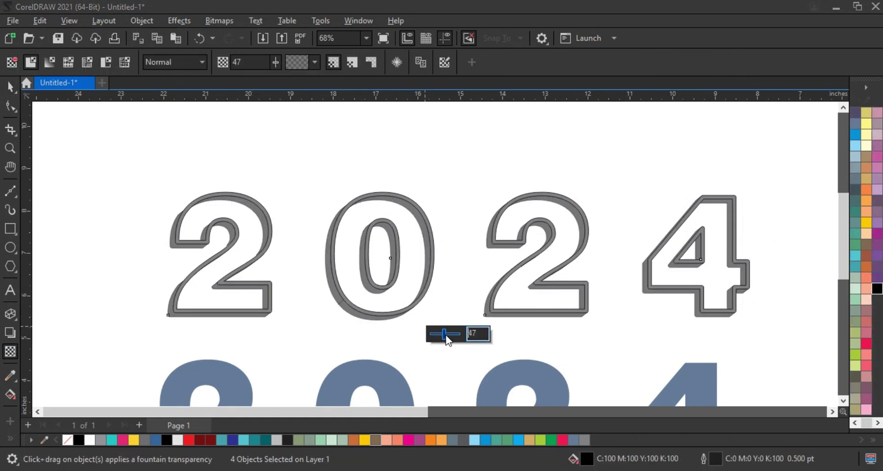
{"action": "left_click", "coordinate": [10, 86]}
{"action": "left_click", "coordinate": [88, 164]}
- Try to break the solid blue 2024 curve apart into separate digit shapes
{"action": "key", "text": "z"}
{"action": "scroll", "coordinate": [352, 226], "scroll_direction": "down", "scroll_amount": 1}
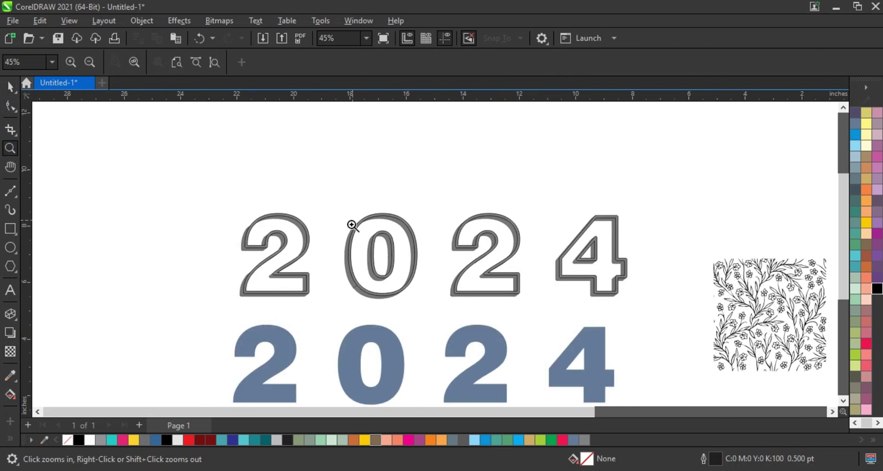
{"action": "left_click_drag", "start_coordinate": [207, 170], "coordinate": [714, 366]}
{"action": "left_click", "coordinate": [10, 86]}
{"action": "left_click", "coordinate": [243, 227]}
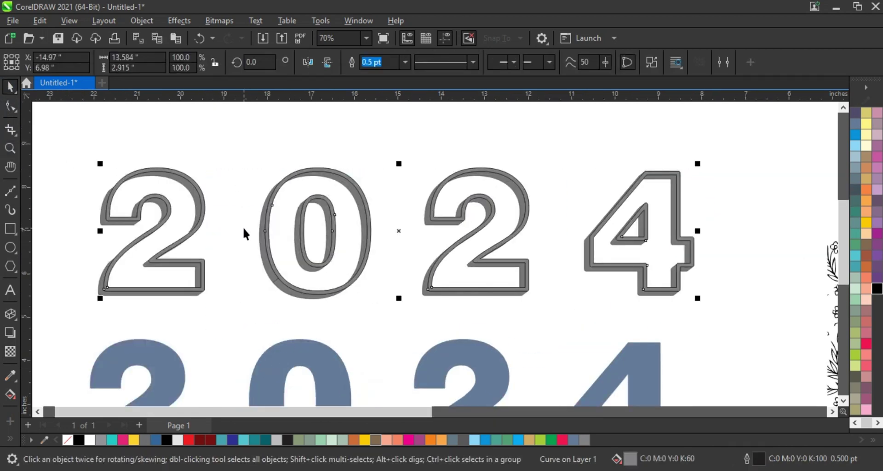
{"action": "left_click", "coordinate": [165, 355]}
{"action": "key", "text": "shift+F2"}
{"action": "scroll", "coordinate": [154, 290], "scroll_direction": "down", "scroll_amount": 2}
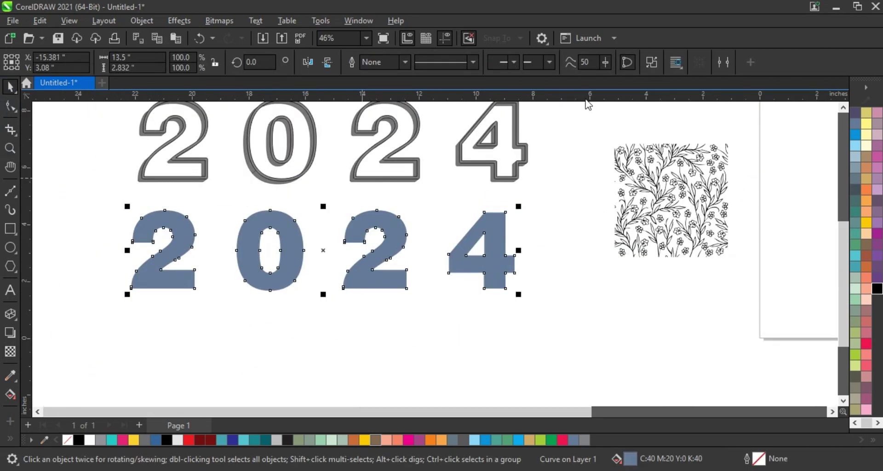
{"action": "left_click", "coordinate": [653, 63]}
{"action": "left_click", "coordinate": [202, 243]}
{"action": "left_click_drag", "start_coordinate": [322, 317], "coordinate": [322, 317]}
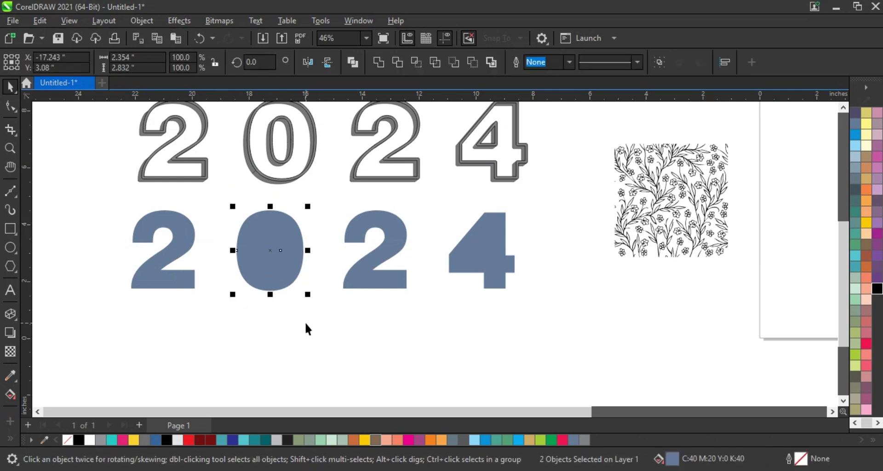
{"action": "key", "text": "ctrl+z"}
{"action": "left_click", "coordinate": [313, 329]}
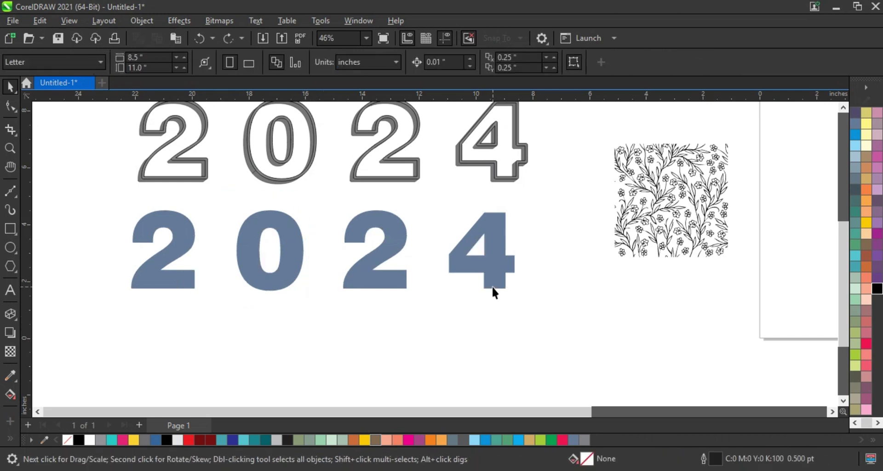
- Place the floral pattern over the blue 4 and scale it down to about 3.17 in square
{"action": "left_click", "coordinate": [661, 216]}
{"action": "left_click_drag", "start_coordinate": [660, 216], "coordinate": [470, 276]}
{"action": "left_click_drag", "start_coordinate": [550, 193], "coordinate": [539, 201]}
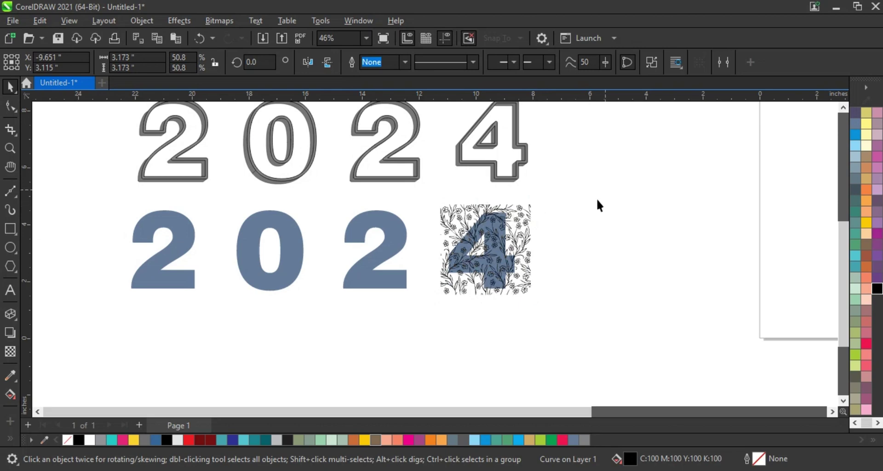
- Duplicate the floral pattern over the blue 2, 0 and 2 so every digit is covered
{"action": "left_click_drag", "start_coordinate": [81, 318], "coordinate": [81, 318]}
{"action": "key", "text": "shift+F2"}
{"action": "key", "text": "Escape"}
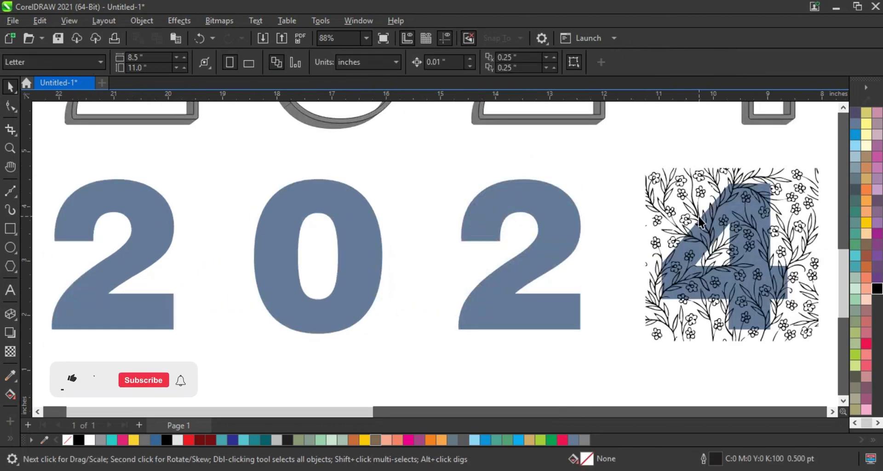
{"action": "left_click_drag", "start_coordinate": [677, 239], "coordinate": [157, 251]}
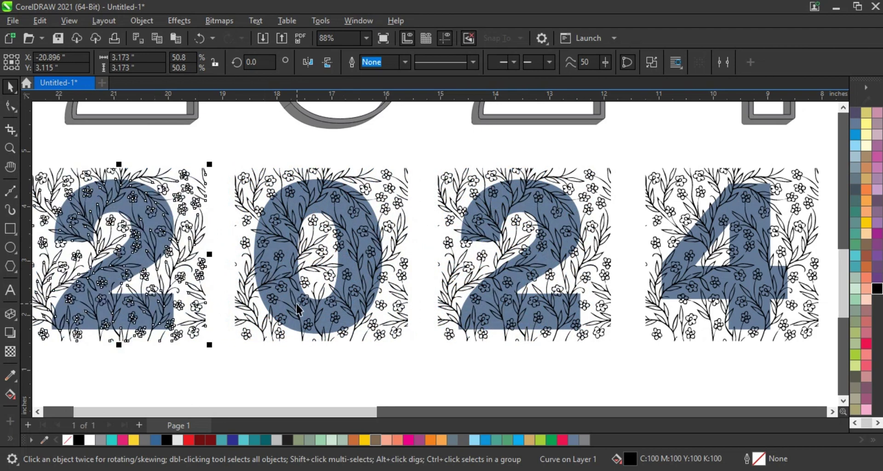
- Send the four floral patterns behind the blue digits and fill them with white
{"action": "left_click", "coordinate": [264, 202]}
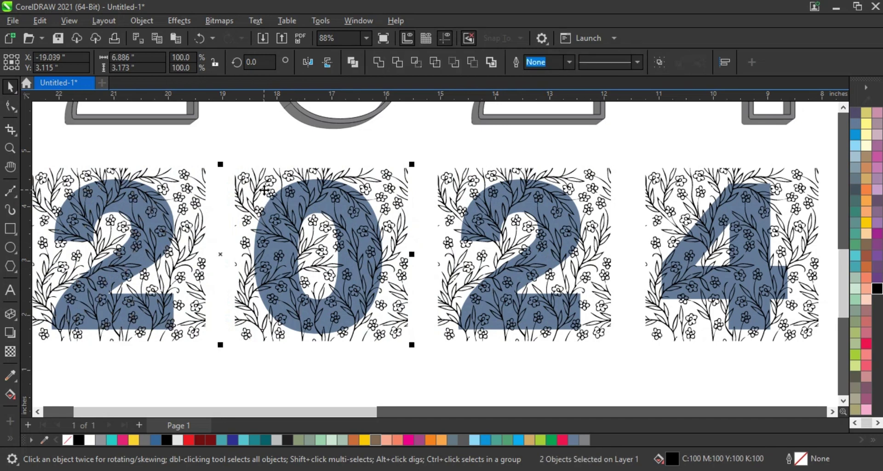
{"action": "left_click", "coordinate": [524, 177]}
{"action": "left_click", "coordinate": [716, 185], "text": "shift"}
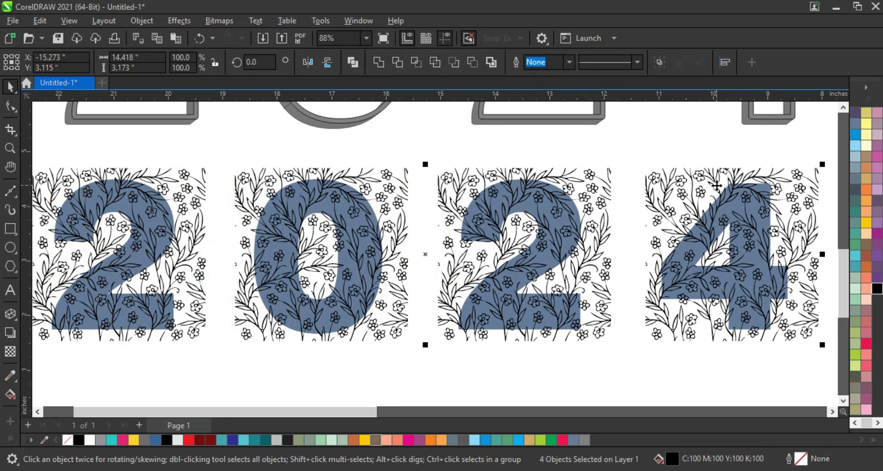
{"action": "key", "text": "shift+Page_Down"}
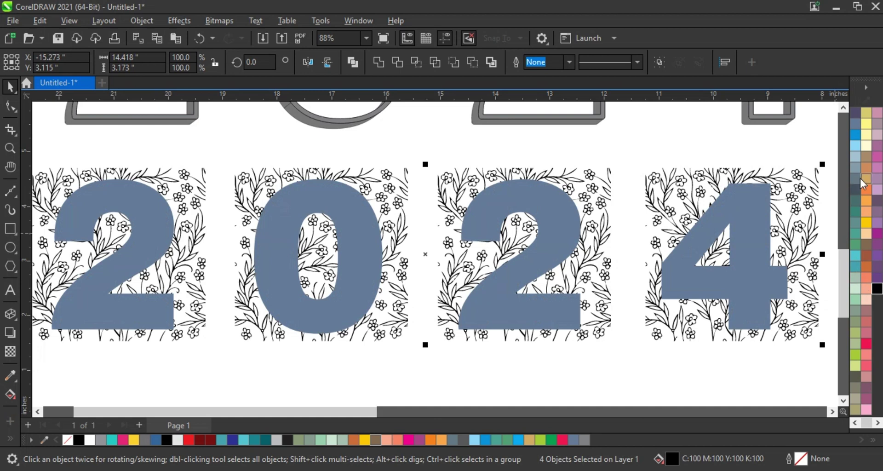
{"action": "left_click", "coordinate": [853, 423]}
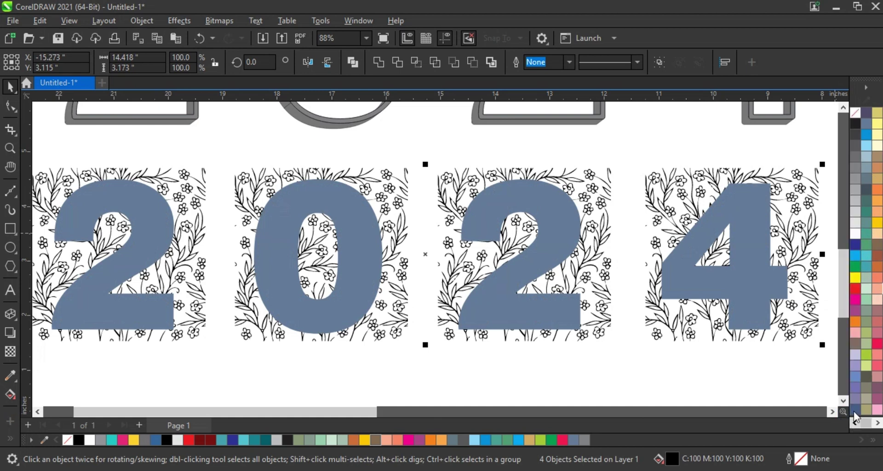
{"action": "left_click", "coordinate": [854, 236]}
- PowerClip the four white floral patterns inside the blue 2024 shape
{"action": "right_click", "coordinate": [676, 183]}
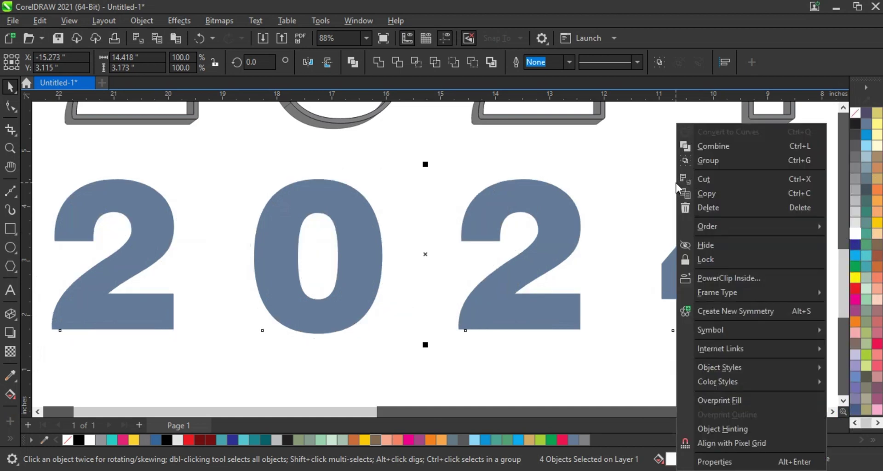
{"action": "left_click", "coordinate": [708, 278]}
{"action": "left_click", "coordinate": [682, 260]}
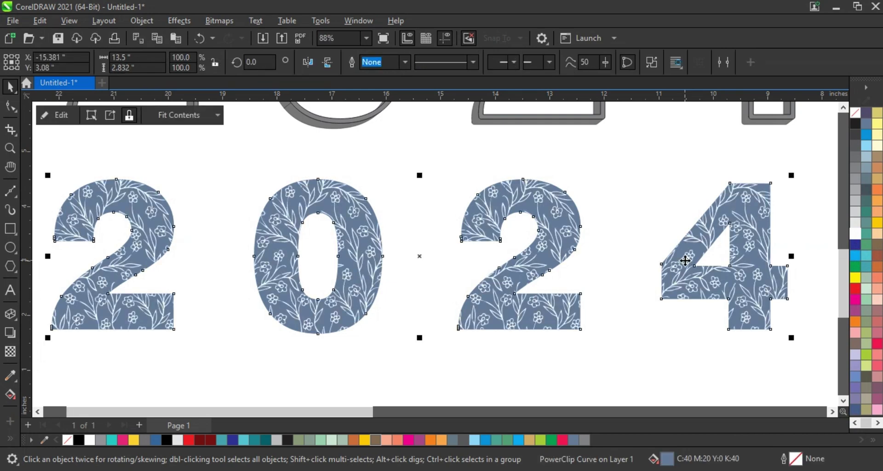
- Break the patterned 2024 curve apart into separate shapes and recombine the 0 and the 4 with their inner counters
{"action": "left_click", "coordinate": [652, 62]}
{"action": "left_click", "coordinate": [643, 158]}
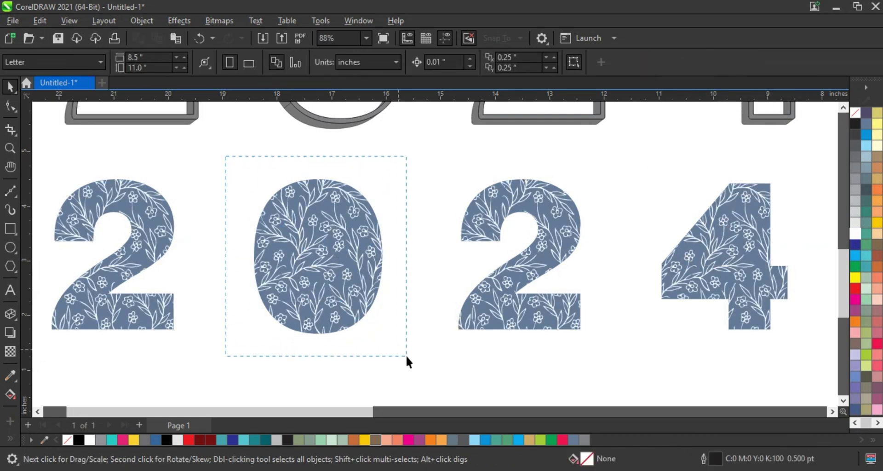
{"action": "left_click_drag", "start_coordinate": [406, 355], "coordinate": [406, 355]}
{"action": "left_click", "coordinate": [353, 62]}
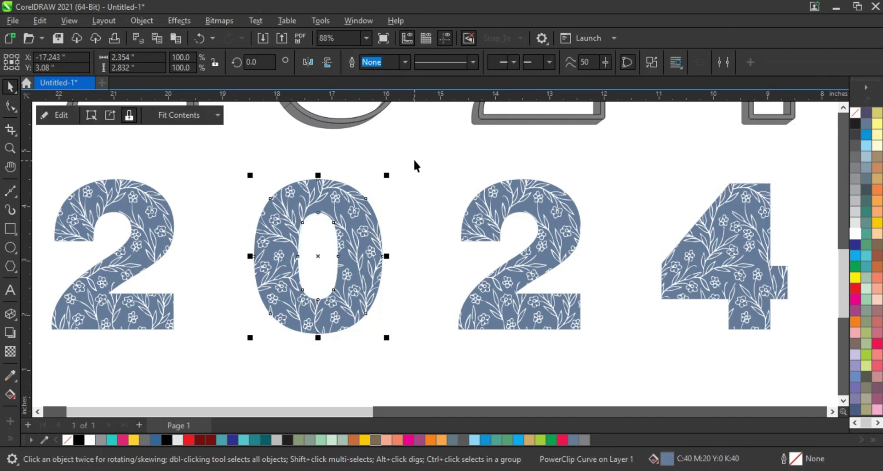
{"action": "left_click", "coordinate": [575, 249]}
{"action": "left_click_drag", "start_coordinate": [795, 350], "coordinate": [811, 354]}
{"action": "left_click", "coordinate": [353, 62]}
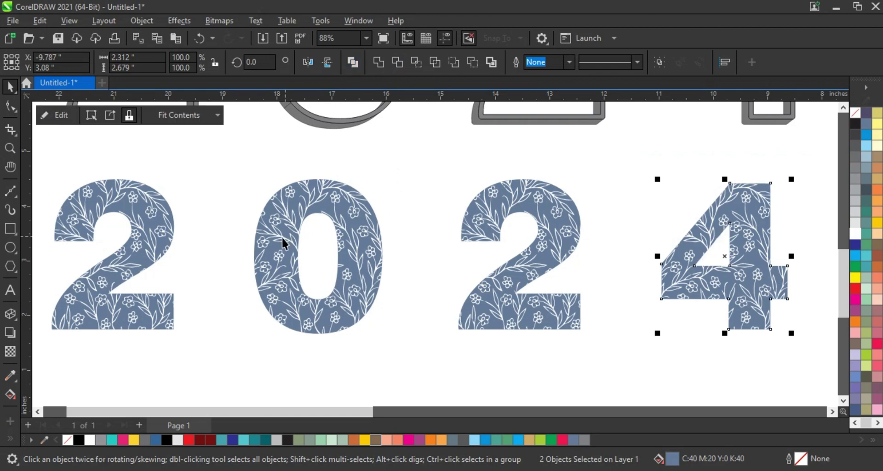
- Move the grey outline 0 with its extrusion close beside the first 2 and slightly lower
{"action": "scroll", "coordinate": [307, 227], "scroll_direction": "down", "scroll_amount": 3}
{"action": "left_click", "coordinate": [480, 286]}
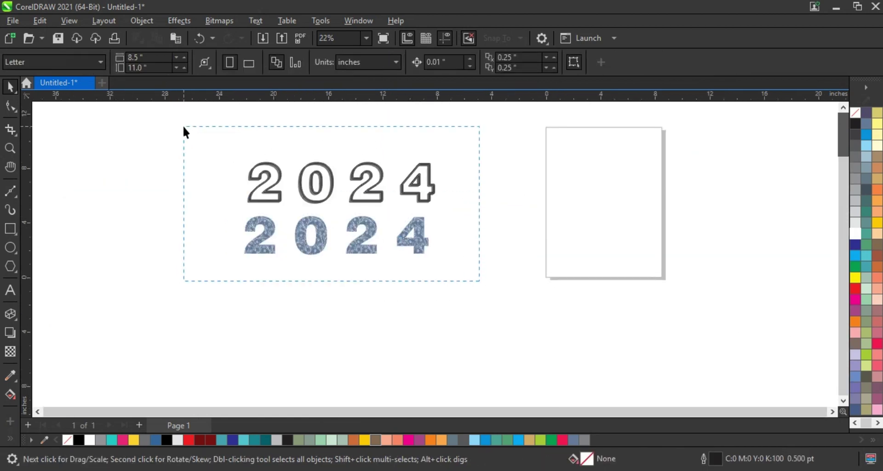
{"action": "left_click_drag", "start_coordinate": [183, 125], "coordinate": [185, 123]}
{"action": "key", "text": "shift+F2"}
{"action": "left_click", "coordinate": [255, 205]}
{"action": "left_click", "coordinate": [249, 206]}
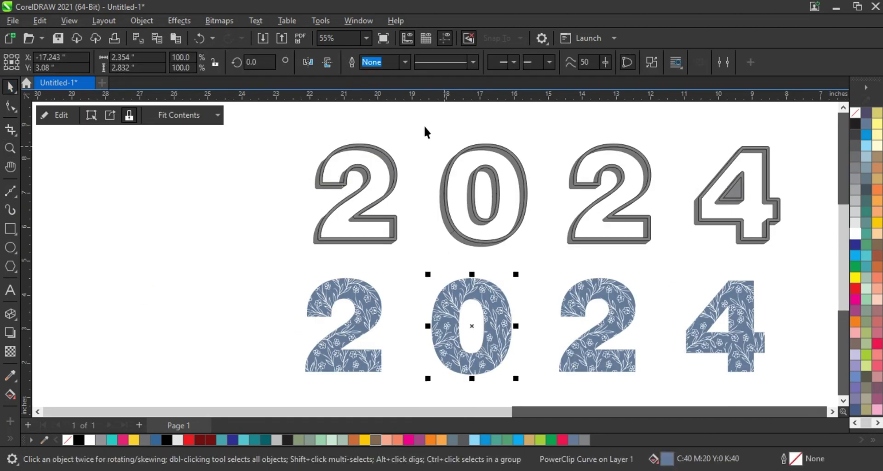
{"action": "left_click", "coordinate": [475, 236]}
{"action": "left_click", "coordinate": [429, 135]}
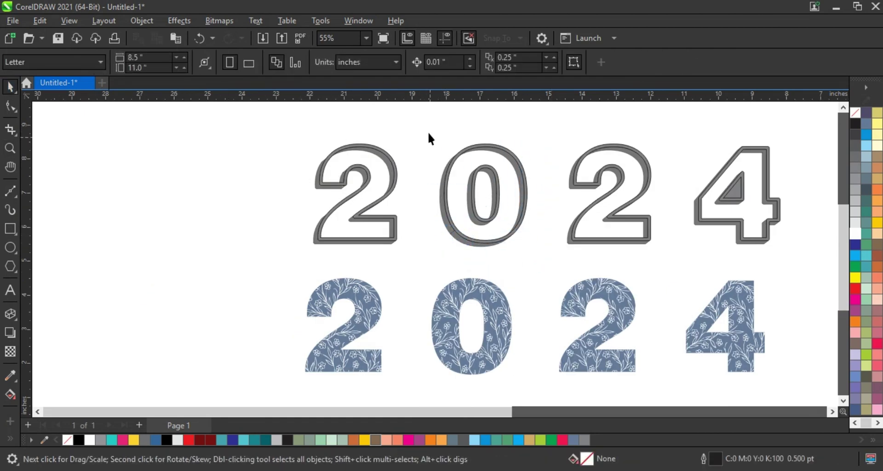
{"action": "left_click_drag", "start_coordinate": [547, 267], "coordinate": [546, 267]}
{"action": "left_click_drag", "start_coordinate": [486, 196], "coordinate": [448, 207]}
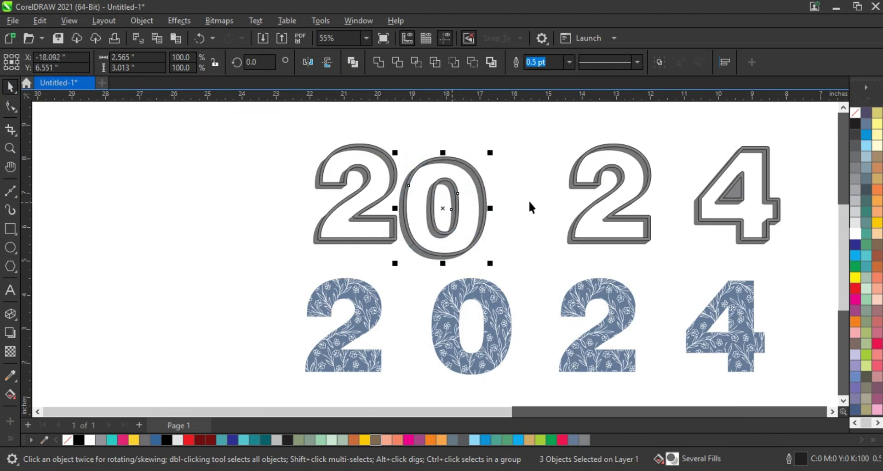
- Move the second grey outline 2 with its extrusion close beside the 0, slightly lower than the first 2
{"action": "left_click_drag", "start_coordinate": [527, 194], "coordinate": [602, 230]}
{"action": "left_click_drag", "start_coordinate": [683, 276], "coordinate": [683, 276]}
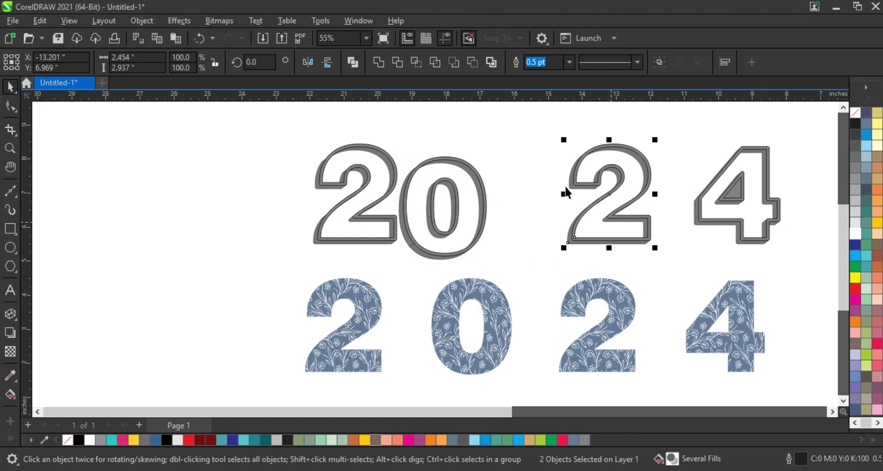
{"action": "left_click", "coordinate": [469, 38]}
{"action": "left_click_drag", "start_coordinate": [592, 204], "coordinate": [512, 220]}
- Combine the two inner triangle shapes of the grey outline 4 to reopen its counter
{"action": "left_click_drag", "start_coordinate": [798, 126], "coordinate": [672, 256]}
{"action": "left_click", "coordinate": [693, 229]}
{"action": "left_click", "coordinate": [735, 189]}
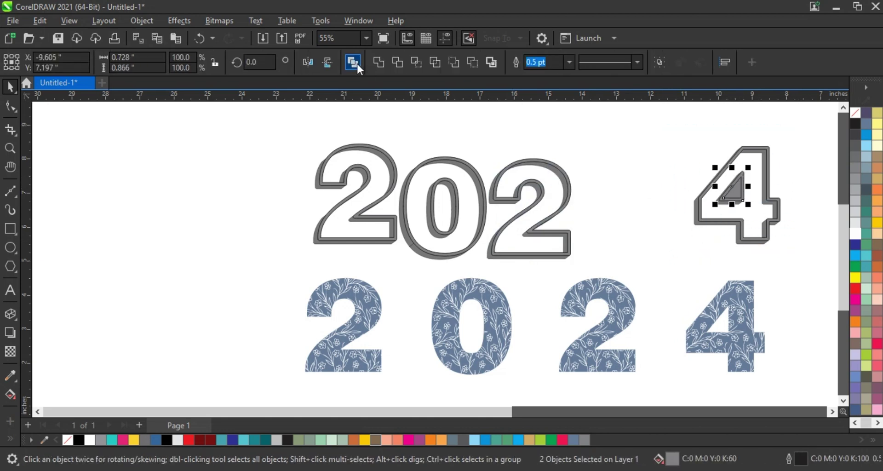
{"action": "left_click", "coordinate": [353, 62]}
- Move the grey outline 4 with its extrusion close beside the second 2 and clear the selection
{"action": "left_click_drag", "start_coordinate": [677, 135], "coordinate": [793, 258]}
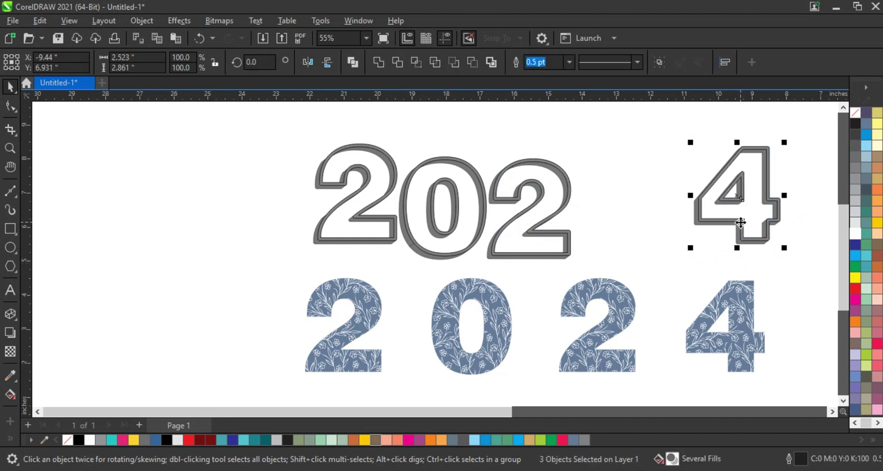
{"action": "left_click_drag", "start_coordinate": [740, 223], "coordinate": [618, 231]}
{"action": "left_click", "coordinate": [676, 121]}
- Draw a rectangle about 17.2 × 11.2 in around both rows of digits
{"action": "left_click_drag", "start_coordinate": [294, 282], "coordinate": [279, 283]}
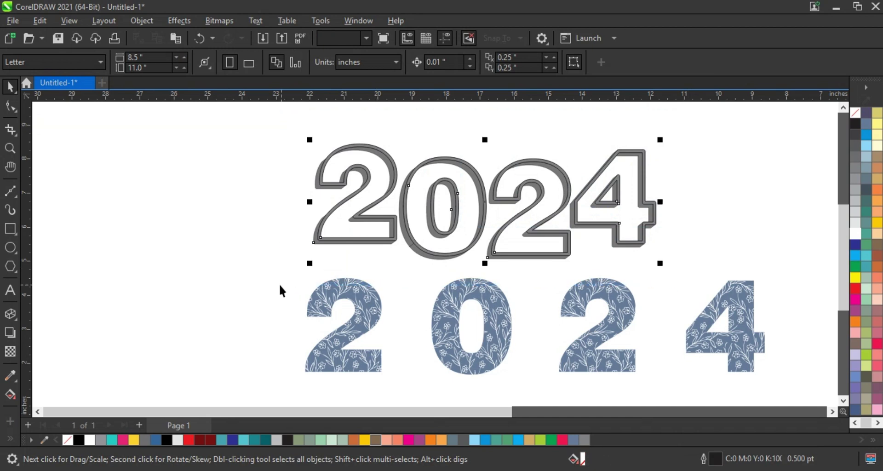
{"action": "scroll", "coordinate": [236, 222], "scroll_direction": "down", "scroll_amount": 2}
{"action": "left_click", "coordinate": [538, 209]}
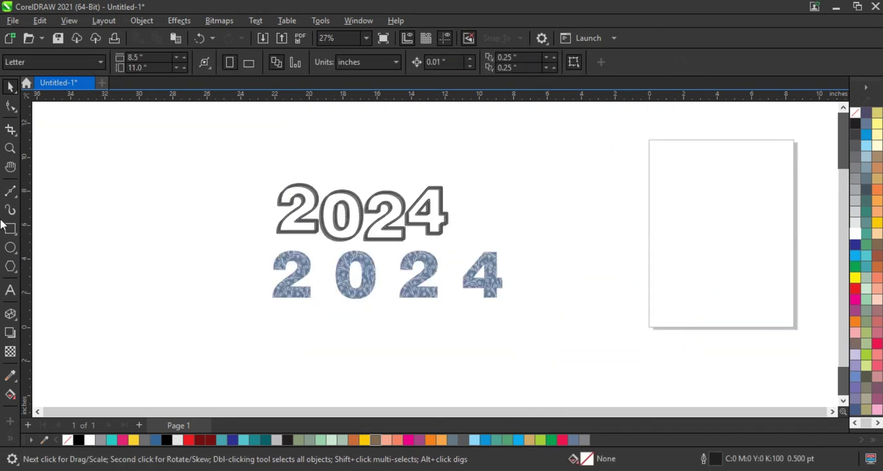
{"action": "left_click", "coordinate": [10, 229]}
{"action": "left_click_drag", "start_coordinate": [242, 160], "coordinate": [535, 350]}
{"action": "left_click", "coordinate": [10, 86]}
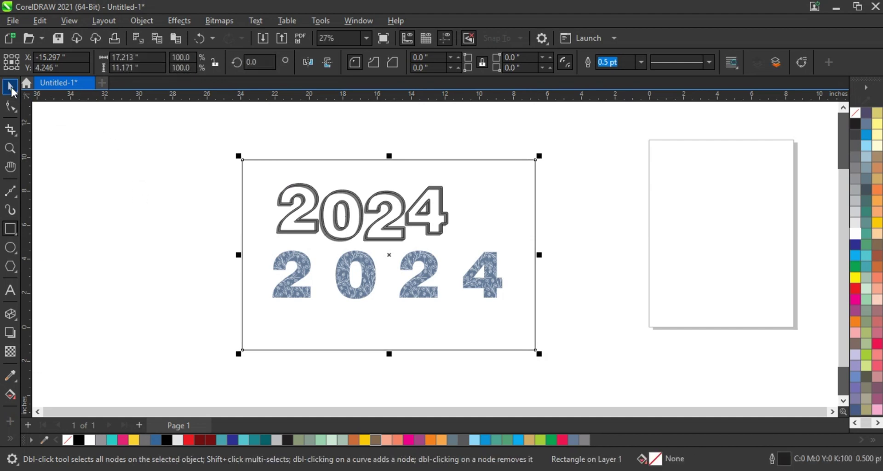
- Fill the background rectangle dark grey (K:85) and send it behind both rows of digits
{"action": "left_click", "coordinate": [286, 439]}
{"action": "key", "text": "shift+Page_Down"}
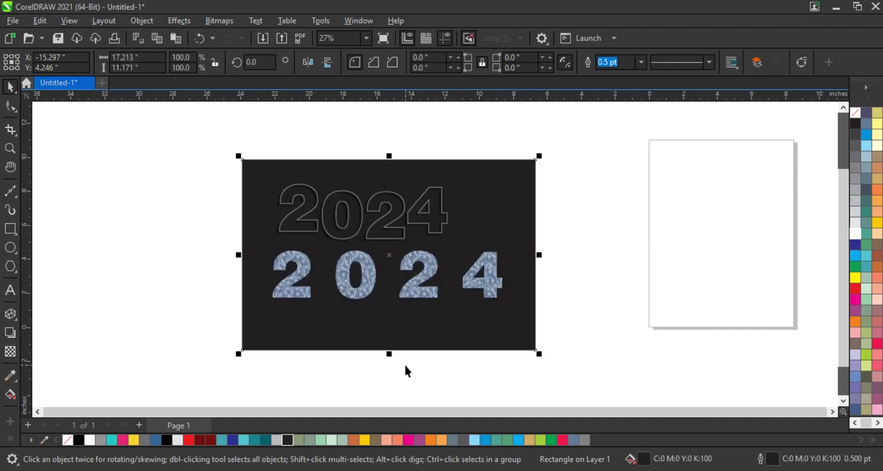
{"action": "key", "text": "shift+F2"}
{"action": "left_click", "coordinate": [421, 365]}
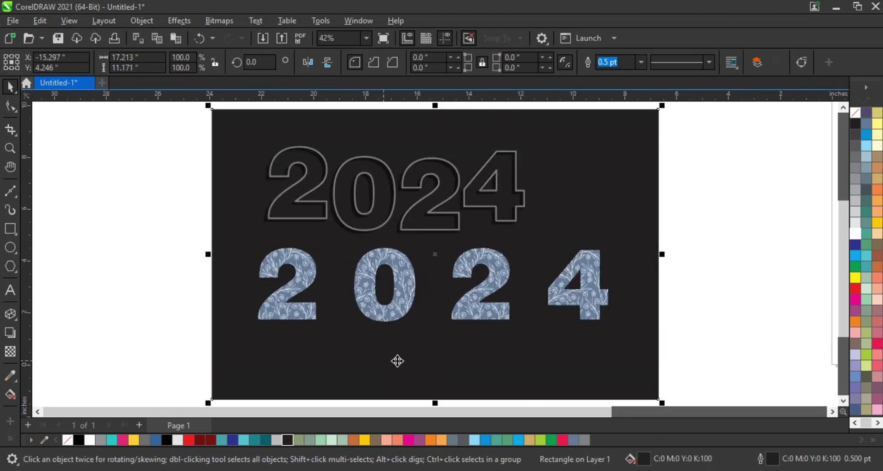
{"action": "left_click", "coordinate": [854, 212]}
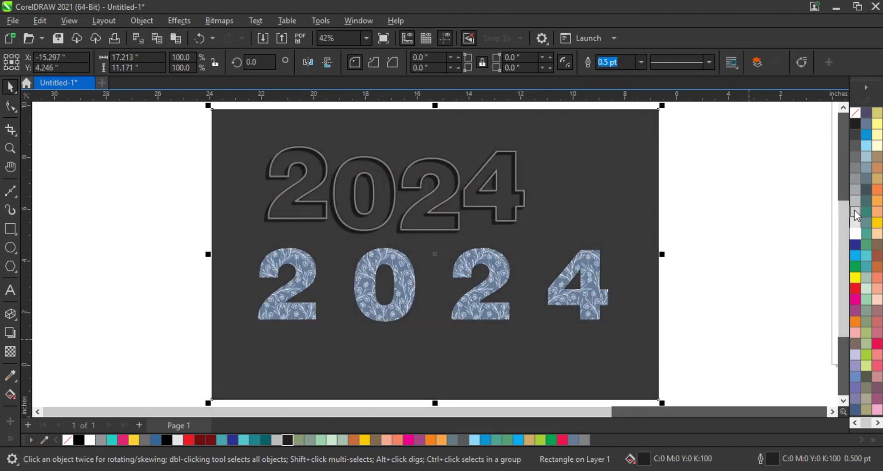
{"action": "left_click", "coordinate": [854, 212]}
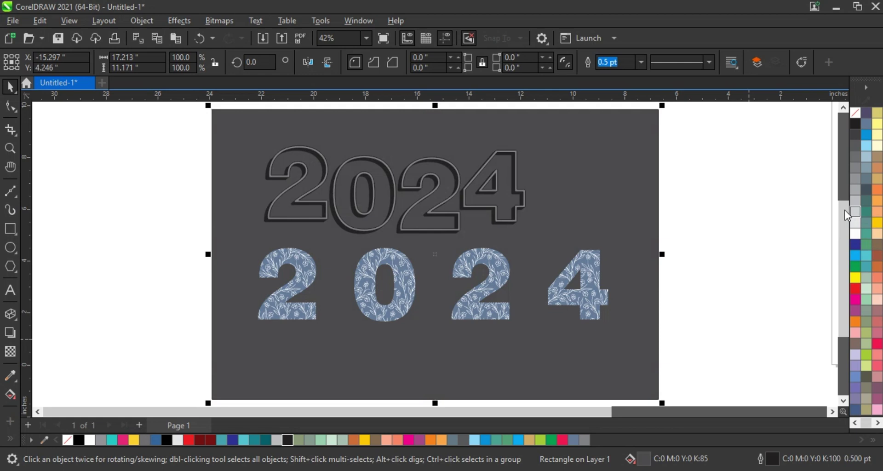
- Move both rows of digits together slightly down and to the right inside the background rectangle, then clear the selection
{"action": "left_click", "coordinate": [757, 203]}
{"action": "left_click_drag", "start_coordinate": [164, 121], "coordinate": [592, 318]}
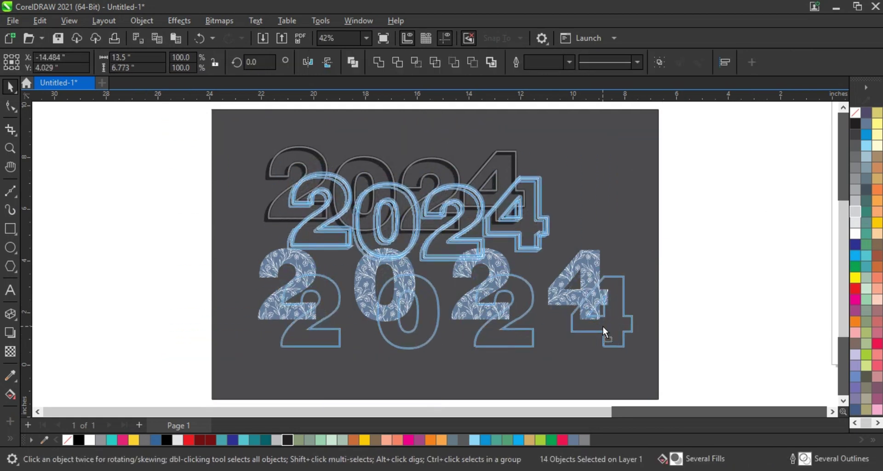
{"action": "scroll", "coordinate": [428, 200], "scroll_direction": "up", "scroll_amount": 2}
{"action": "left_click", "coordinate": [198, 256]}
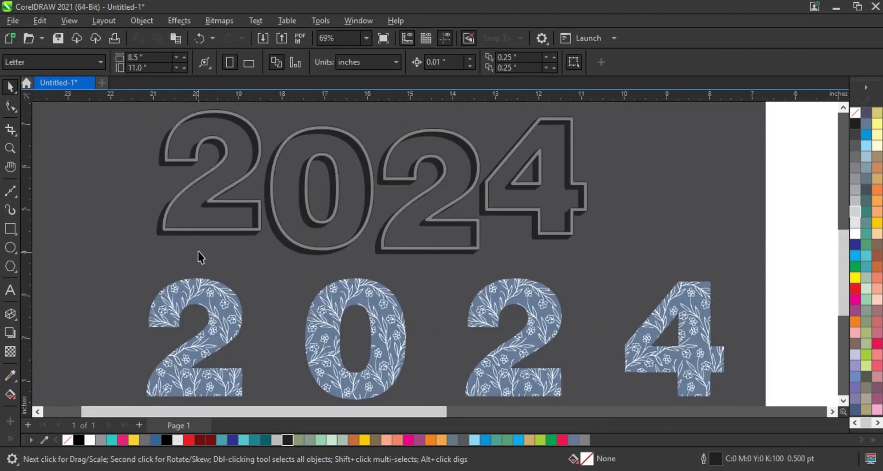
- Combine the four grey outline digits of the upper 2024 into one curve
{"action": "left_click", "coordinate": [167, 231]}
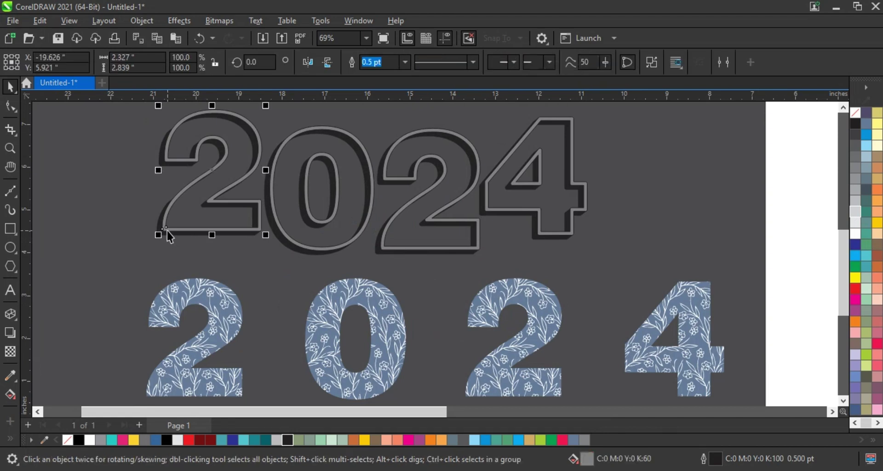
{"action": "left_click", "coordinate": [285, 238], "text": "shift"}
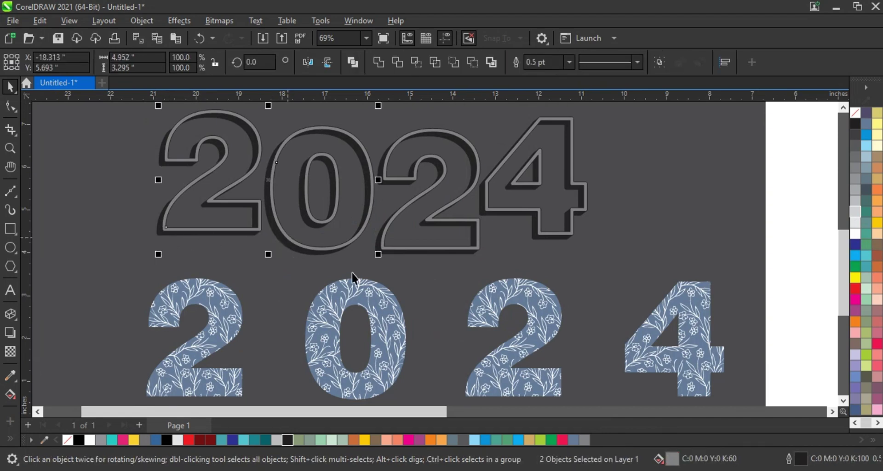
{"action": "left_click", "coordinate": [386, 251], "text": "shift"}
{"action": "left_click", "coordinate": [489, 211], "text": "shift"}
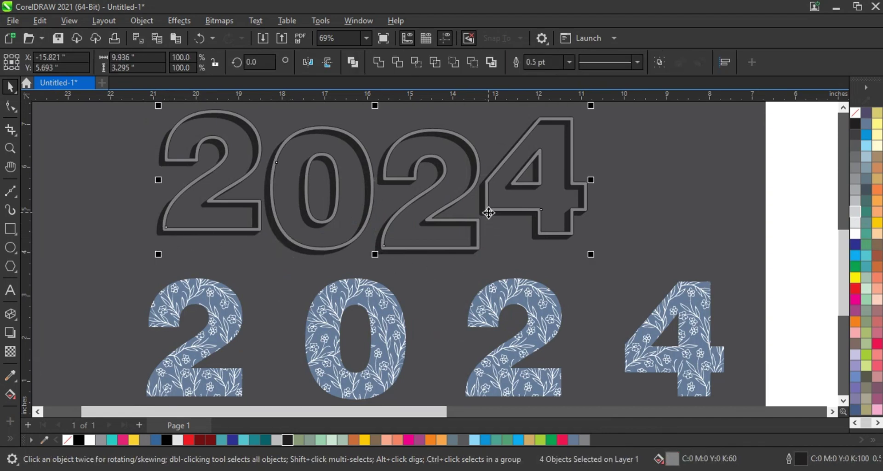
{"action": "left_click", "coordinate": [354, 64]}
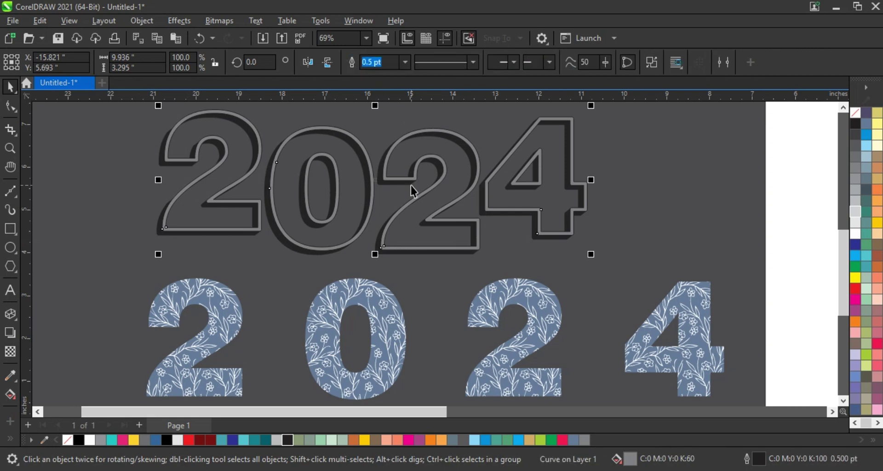
- Add a block shadow about 0.6 in deep at about 198° to the combined 2024 outline and break it apart
{"action": "left_click", "coordinate": [17, 320]}
{"action": "left_click", "coordinate": [43, 370]}
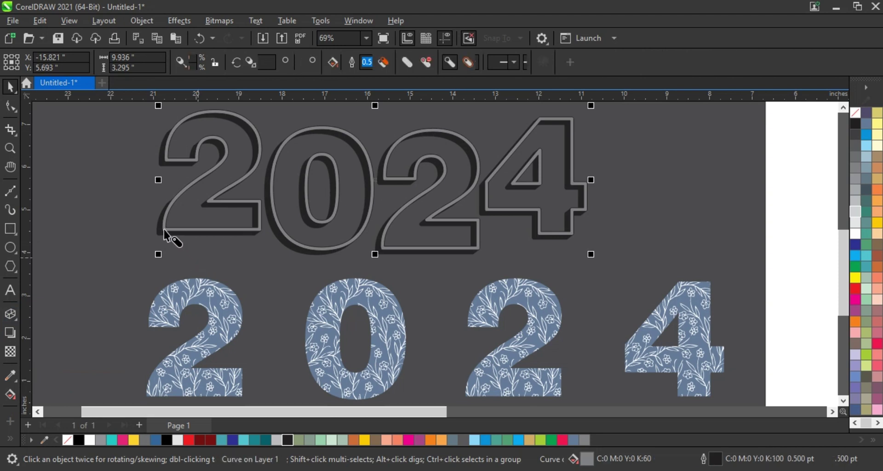
{"action": "left_click_drag", "start_coordinate": [164, 230], "coordinate": [341, 187]}
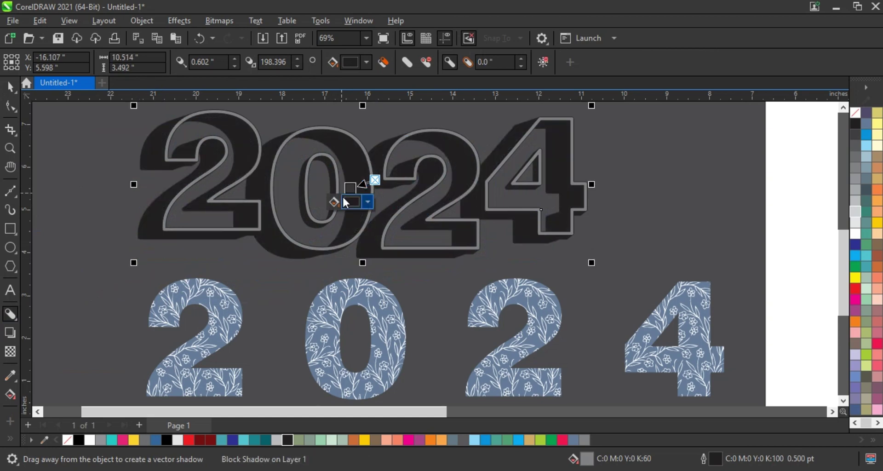
{"action": "key", "text": "space"}
{"action": "left_click", "coordinate": [138, 20]}
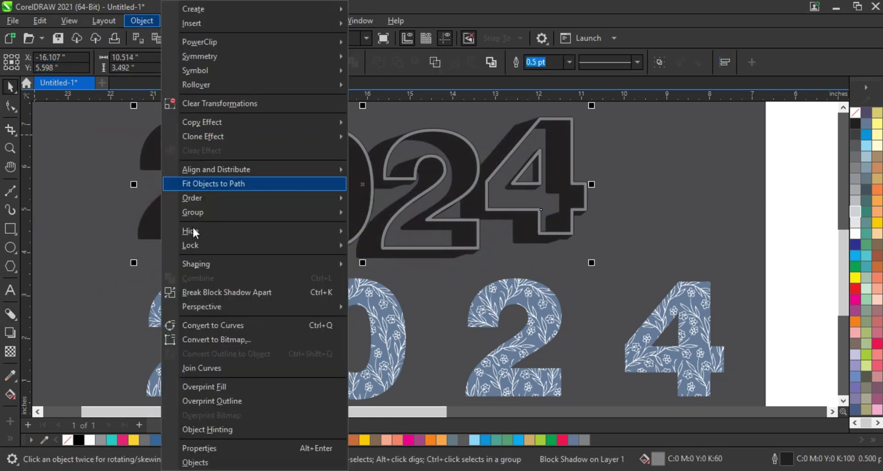
{"action": "left_click", "coordinate": [226, 293]}
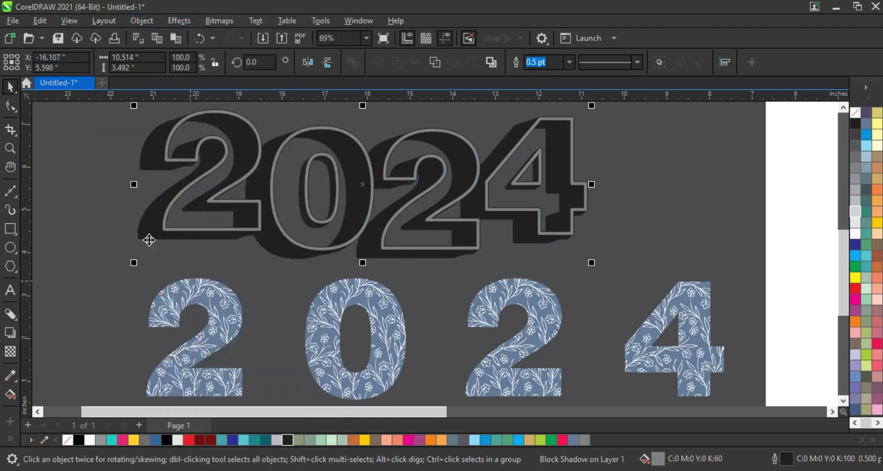
- Give the separated shadow shape a uniform transparency of 64
{"action": "left_click", "coordinate": [11, 351]}
{"action": "left_click_drag", "start_coordinate": [366, 271], "coordinate": [352, 271]}
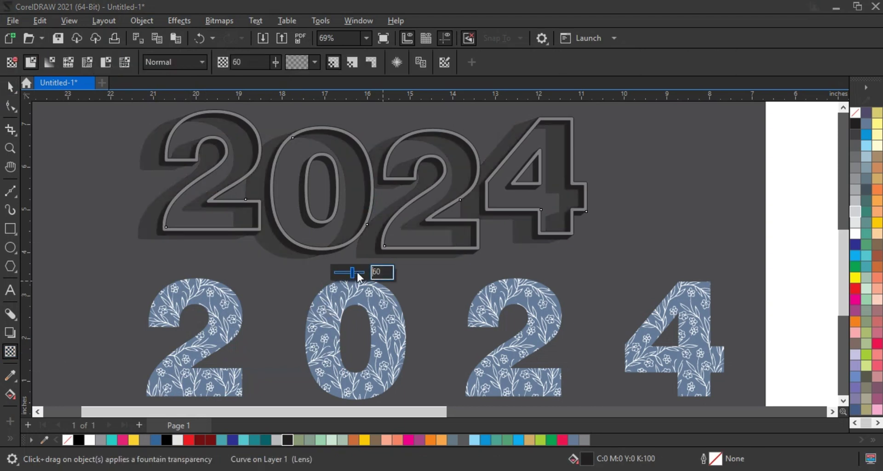
{"action": "left_click", "coordinate": [357, 271]}
{"action": "left_click", "coordinate": [353, 272]}
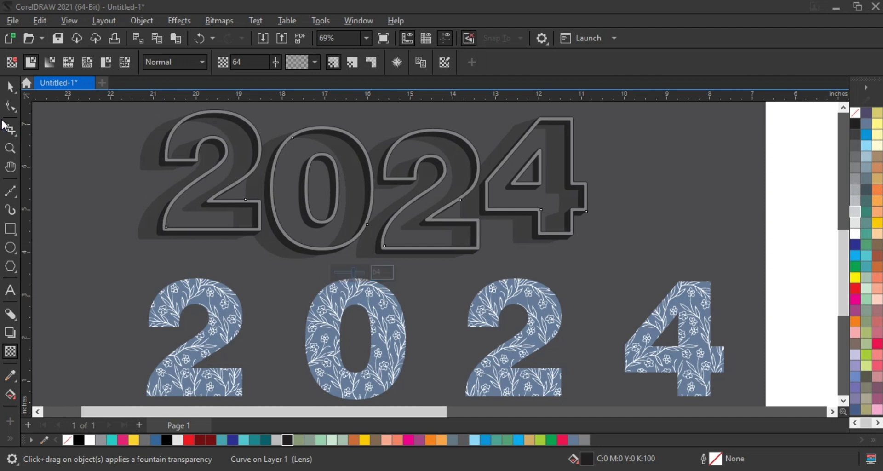
{"action": "left_click", "coordinate": [10, 87]}
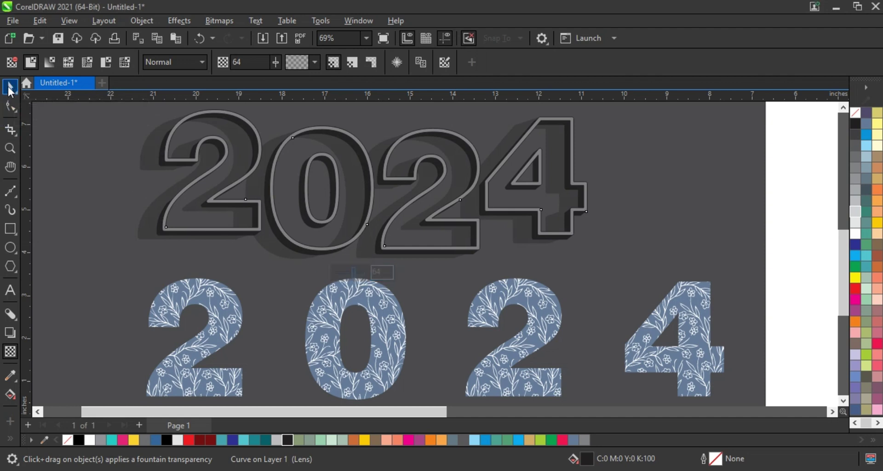
{"action": "left_click", "coordinate": [200, 295]}
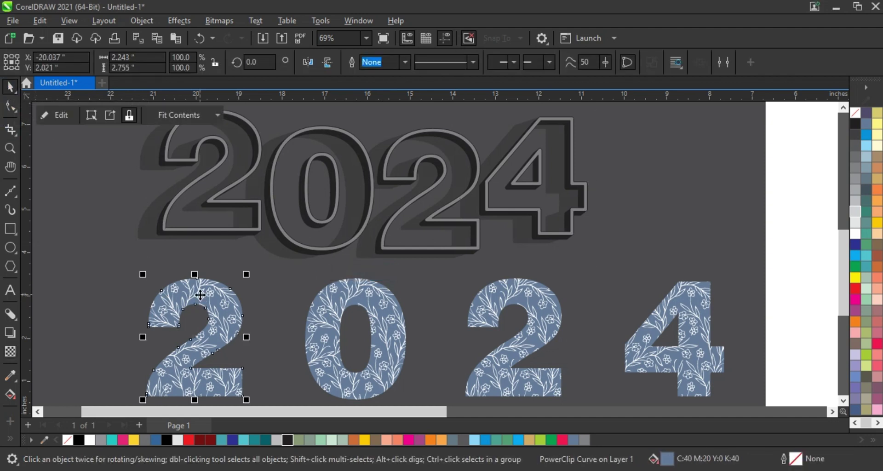
{"action": "left_click", "coordinate": [256, 229]}
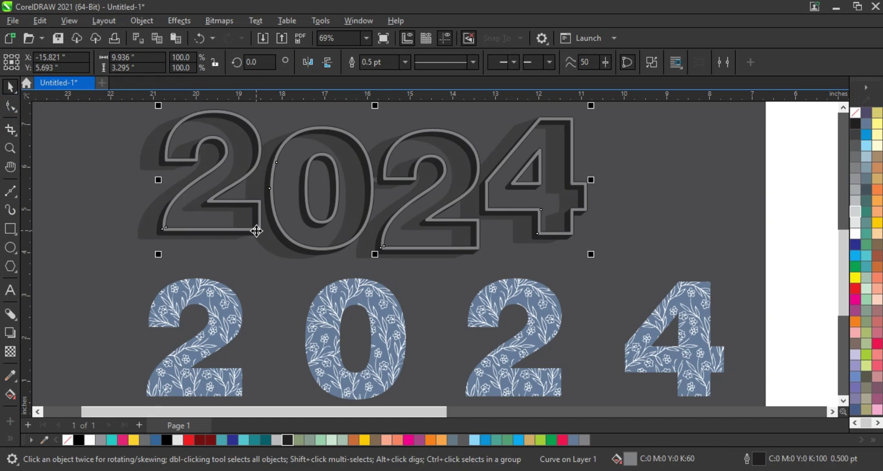
{"action": "left_click", "coordinate": [340, 305]}
{"action": "left_click", "coordinate": [359, 233], "text": "shift"}
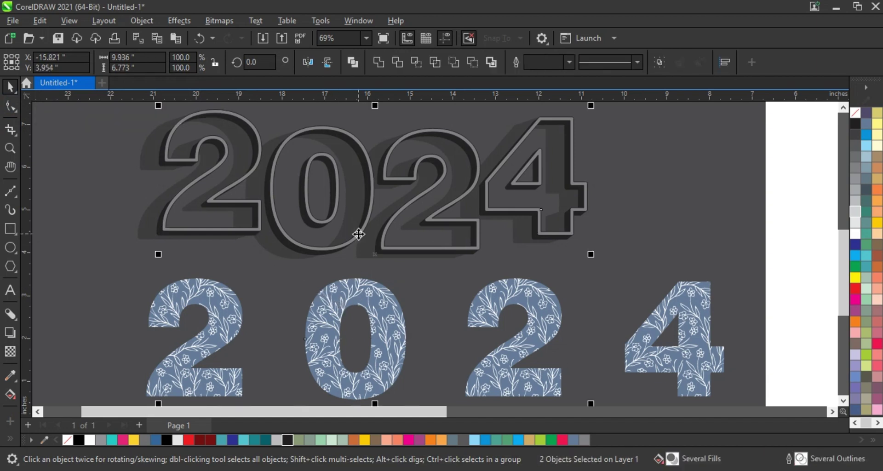
{"action": "key", "text": "Escape"}
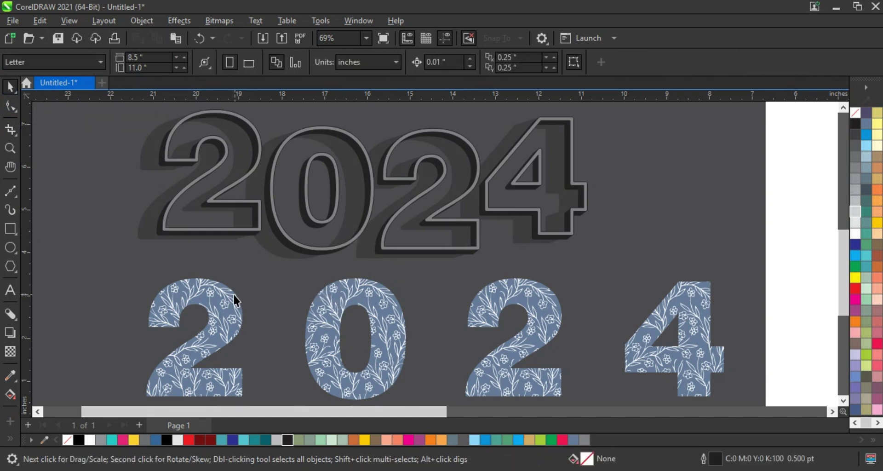
- Recolour the first floral 2 pinkish red (M:100 Y:60) and move it into the first grey outline 2
{"action": "left_click", "coordinate": [230, 296]}
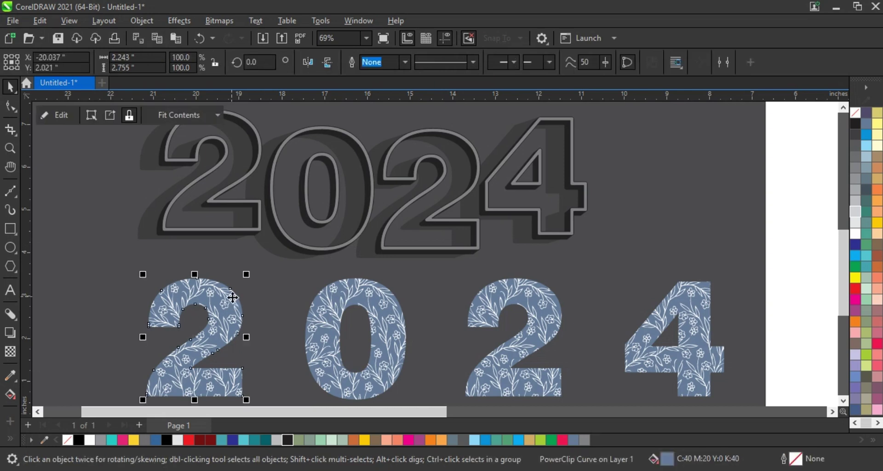
{"action": "left_click", "coordinate": [541, 440]}
{"action": "left_click", "coordinate": [562, 440]}
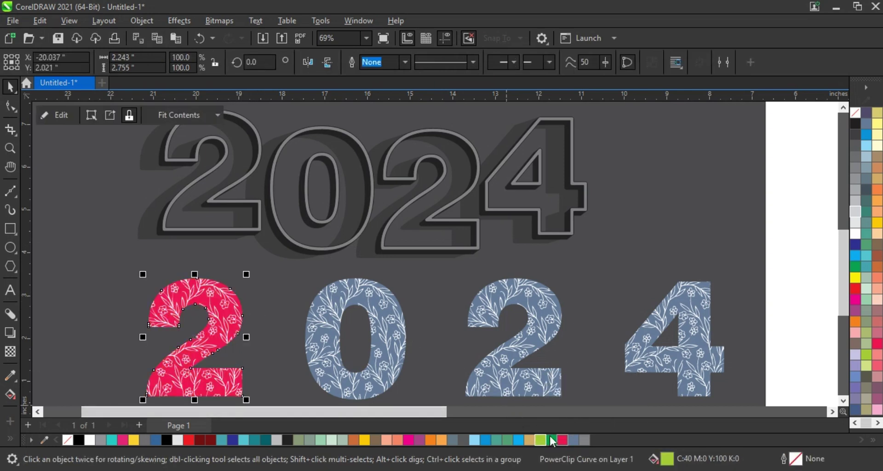
{"action": "left_click", "coordinate": [209, 231]}
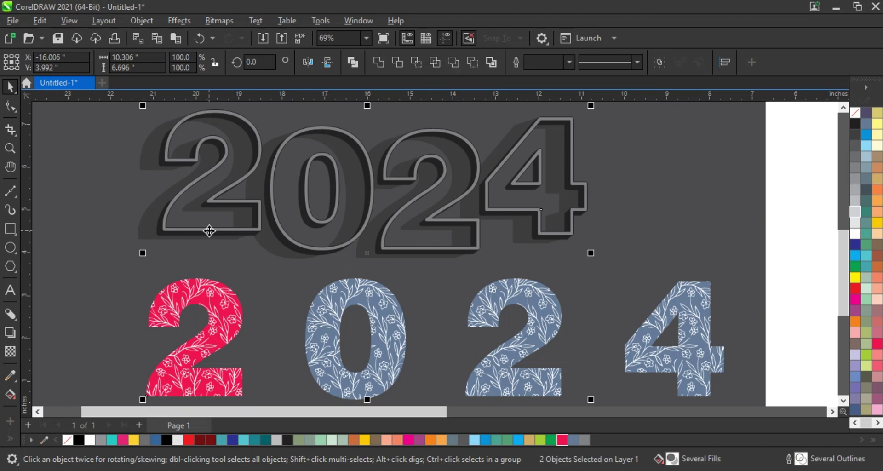
{"action": "left_click", "coordinate": [214, 266]}
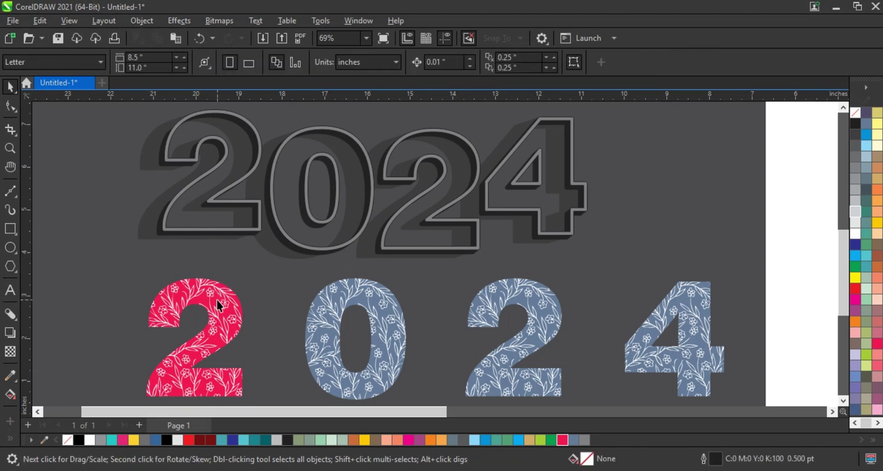
{"action": "left_click_drag", "start_coordinate": [217, 299], "coordinate": [234, 135]}
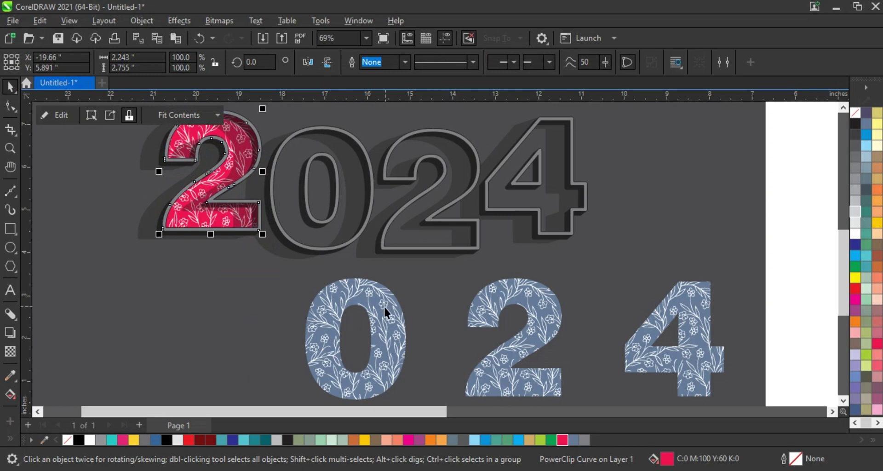
- Recolour the floral 0 orange (M:40 Y:80) and move it into the grey outline 0
{"action": "left_click", "coordinate": [370, 390]}
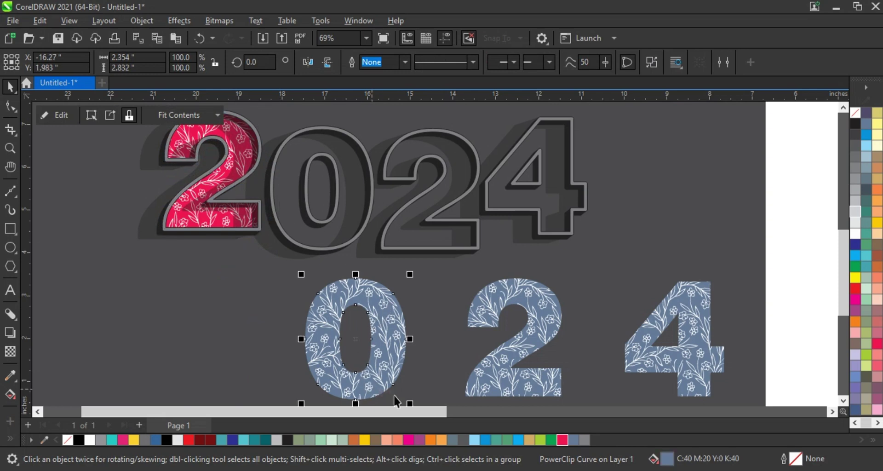
{"action": "left_click", "coordinate": [442, 441]}
{"action": "left_click_drag", "start_coordinate": [361, 372], "coordinate": [327, 236]}
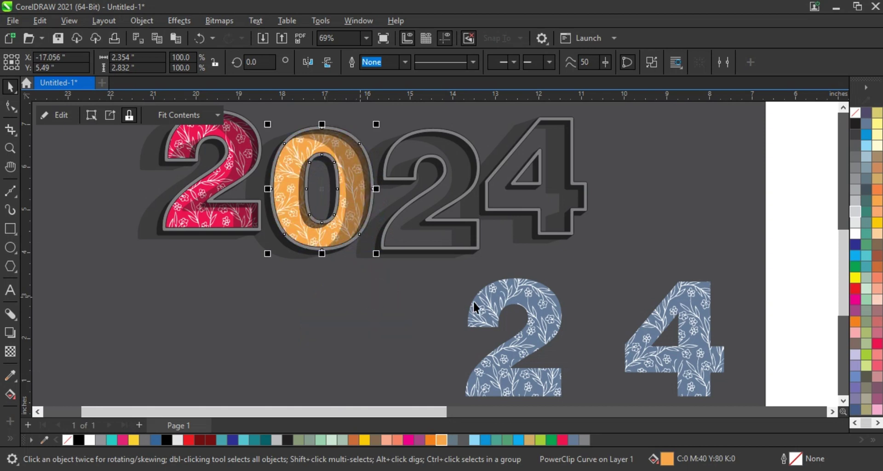
- Recolour the second floral 2 cyan (C:100) and move it into the second grey outline 2
{"action": "left_click", "coordinate": [489, 310]}
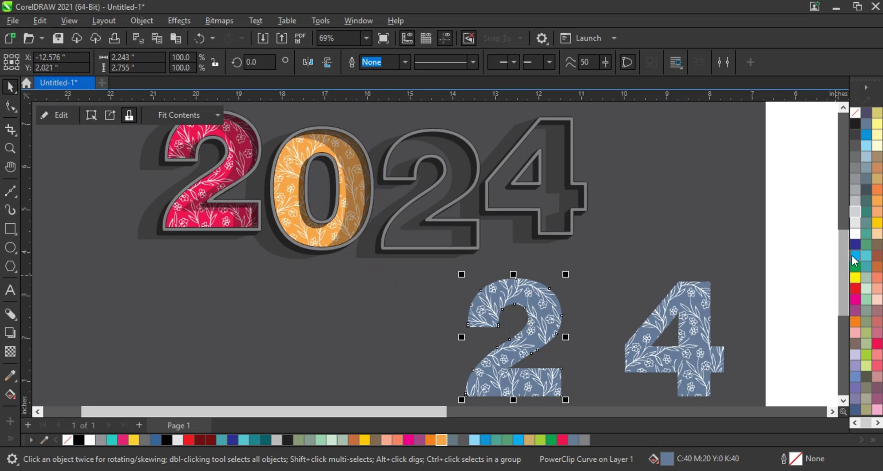
{"action": "left_click", "coordinate": [855, 255]}
{"action": "left_click_drag", "start_coordinate": [534, 331], "coordinate": [456, 192]}
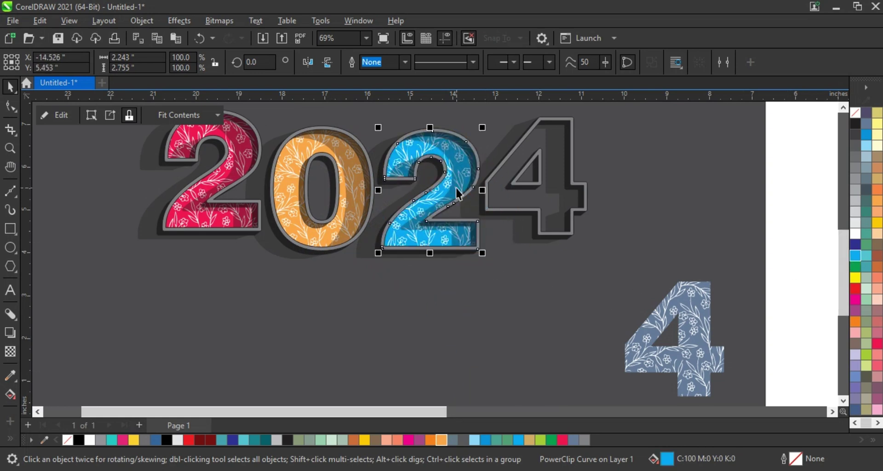
- Recolour the floral 4 lime green (C:40 Y:100), move it into the grey outline 4 and clear the selection
{"action": "left_click", "coordinate": [698, 369]}
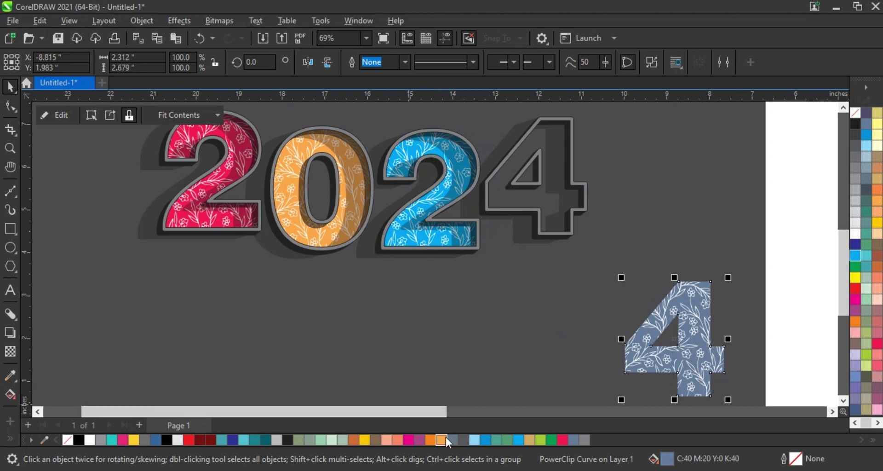
{"action": "left_click", "coordinate": [552, 441]}
{"action": "left_click", "coordinate": [541, 440]}
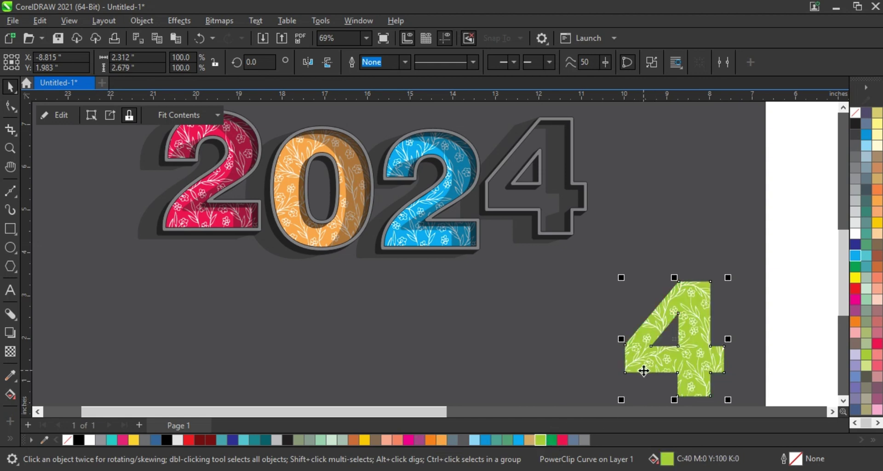
{"action": "left_click_drag", "start_coordinate": [643, 370], "coordinate": [504, 208]}
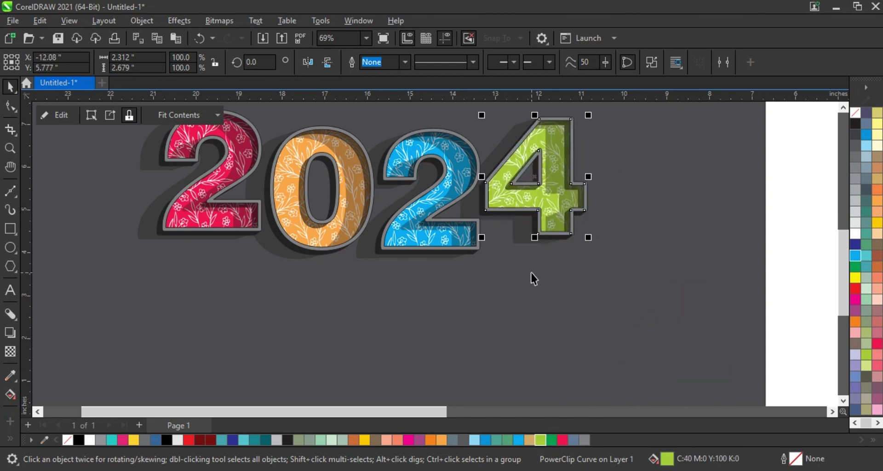
{"action": "left_click", "coordinate": [521, 318]}
- Move the whole assembled 2024 design slightly down toward the middle of the background rectangle and clear the selection
{"action": "key", "text": "shift+F2"}
{"action": "left_click", "coordinate": [95, 160]}
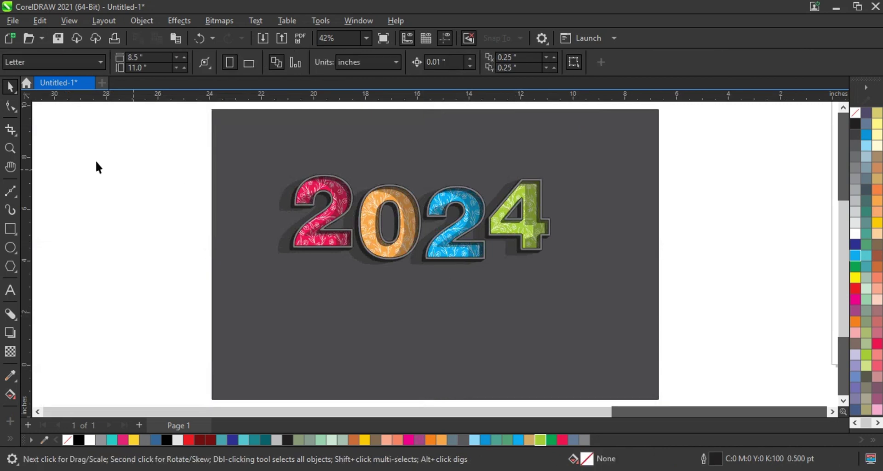
{"action": "left_click_drag", "start_coordinate": [184, 142], "coordinate": [608, 308]}
{"action": "key", "text": "shift+F2"}
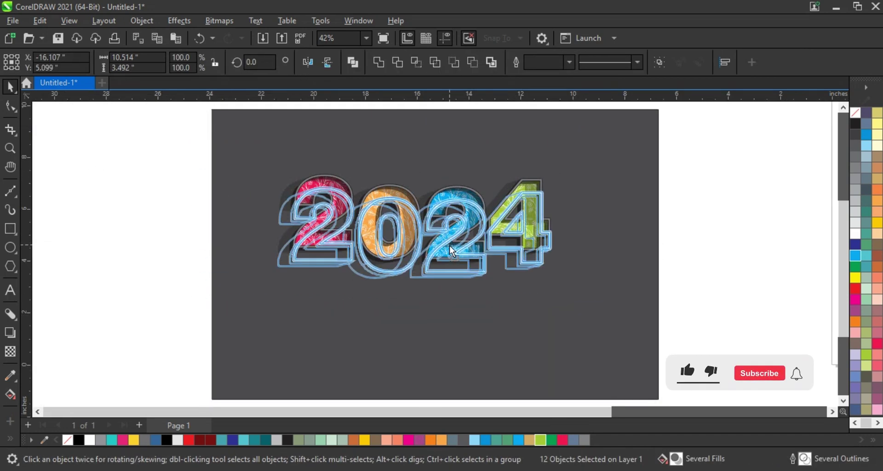
{"action": "left_click", "coordinate": [391, 161]}
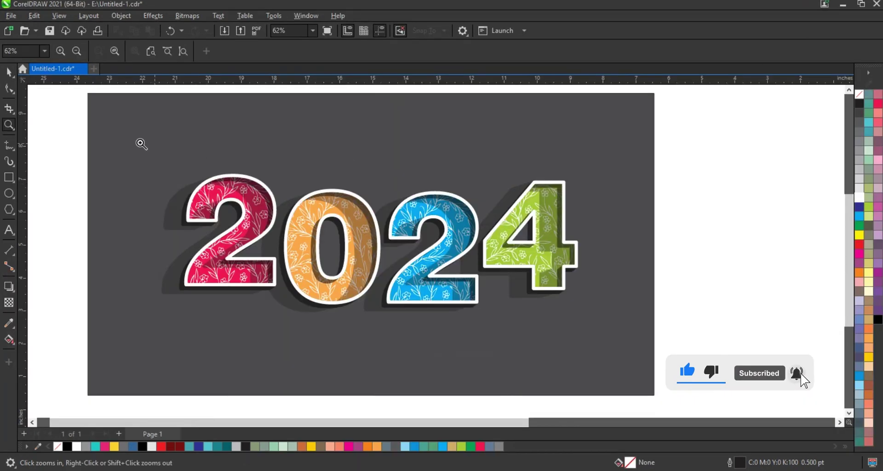
- Examine the finished 2024 artwork close up and in a full-screen preview
{"action": "left_click_drag", "start_coordinate": [138, 144], "coordinate": [623, 341]}
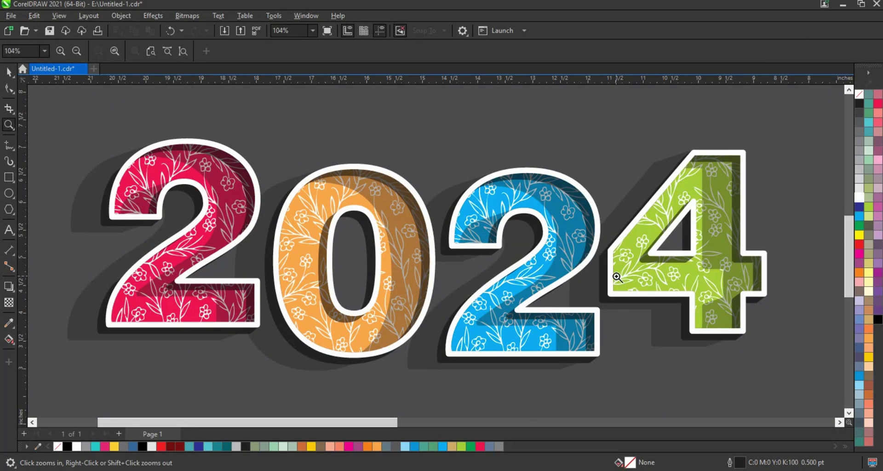
{"action": "key", "text": "F9"}
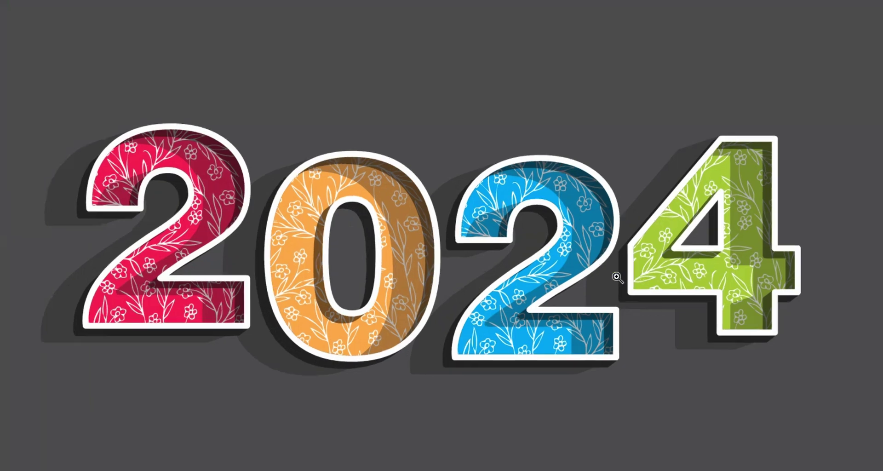
{"action": "left_click", "coordinate": [569, 37]}
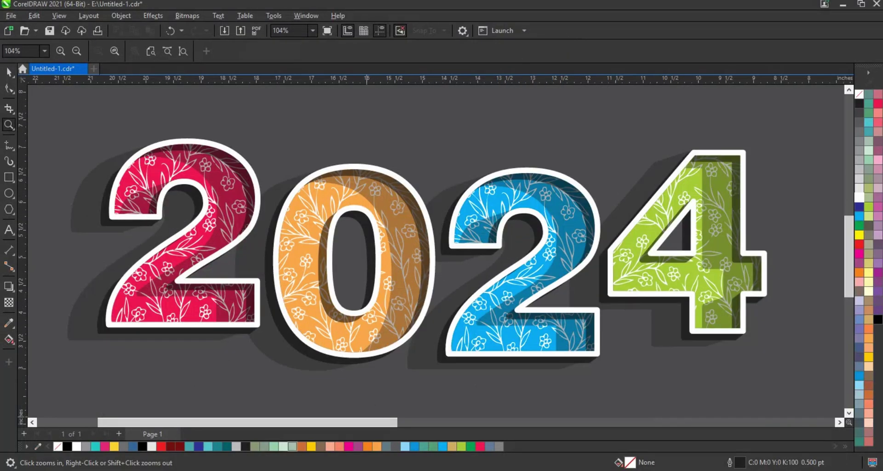